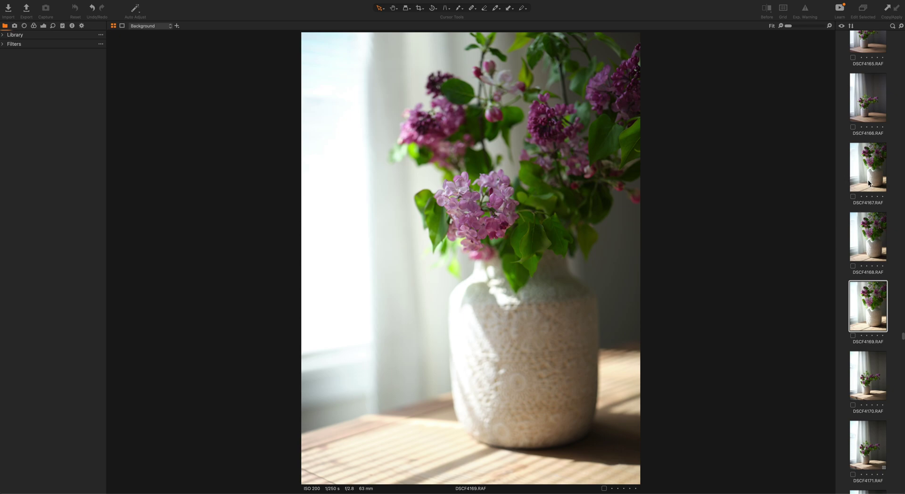
# Step: Browse the thumbnails of the portrait, poppy and lilac vase photos surrounding DSCF4169.RAF
pyautogui.scroll(10, 867, 180)
pyautogui.scroll(10, 869, 184)
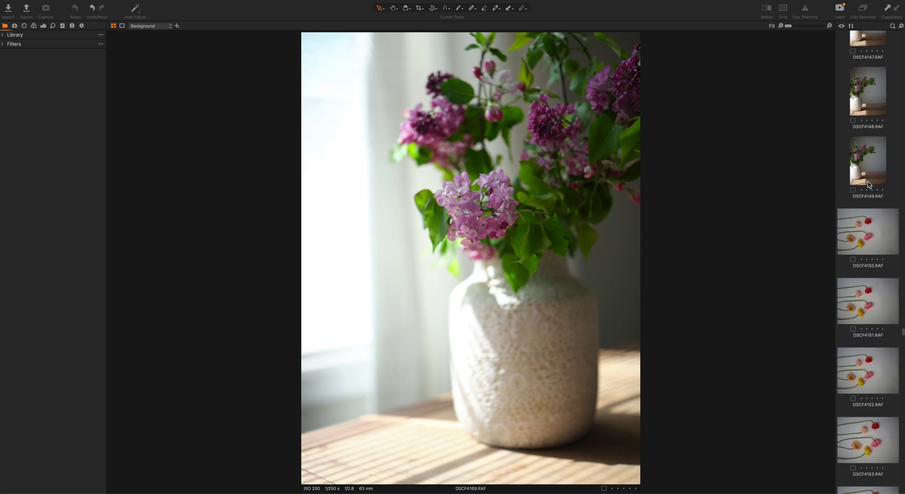
pyautogui.scroll(5, 868, 183)
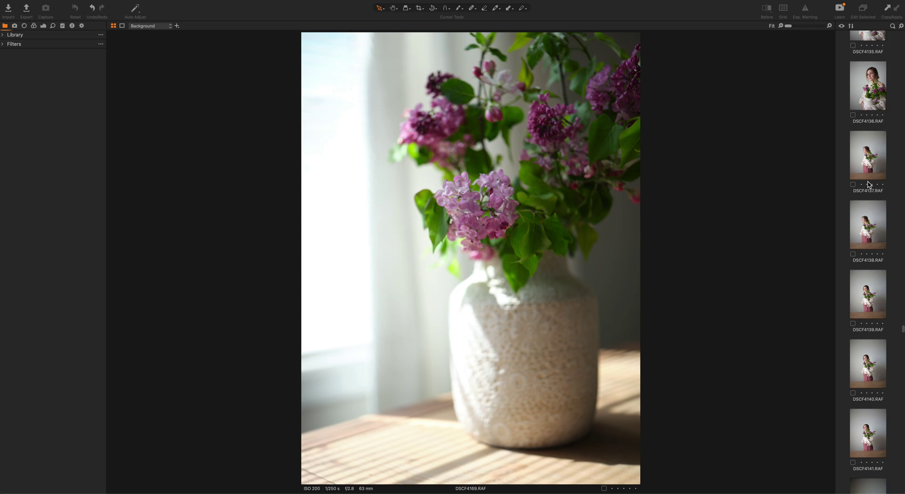
pyautogui.scroll(10, 868, 184)
pyautogui.scroll(-20, 868, 184)
pyautogui.scroll(-20, 868, 183)
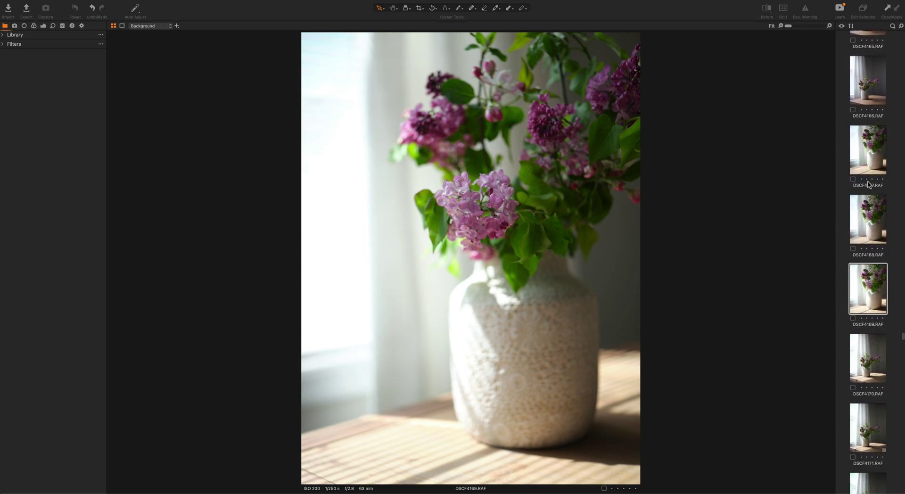
pyautogui.scroll(-10, 868, 184)
pyautogui.scroll(11, 868, 184)
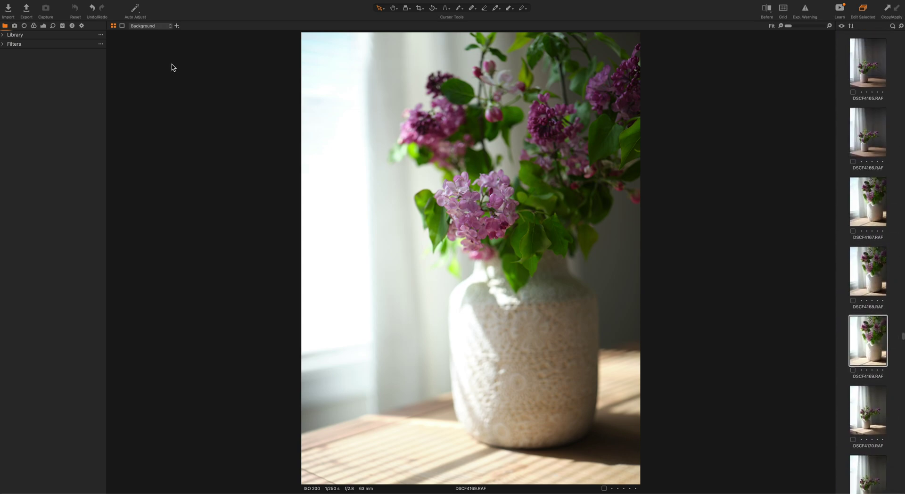
# Step: Apply the REFINED I+2 user style to DSCF4169.RAF
pyautogui.click(63, 26)
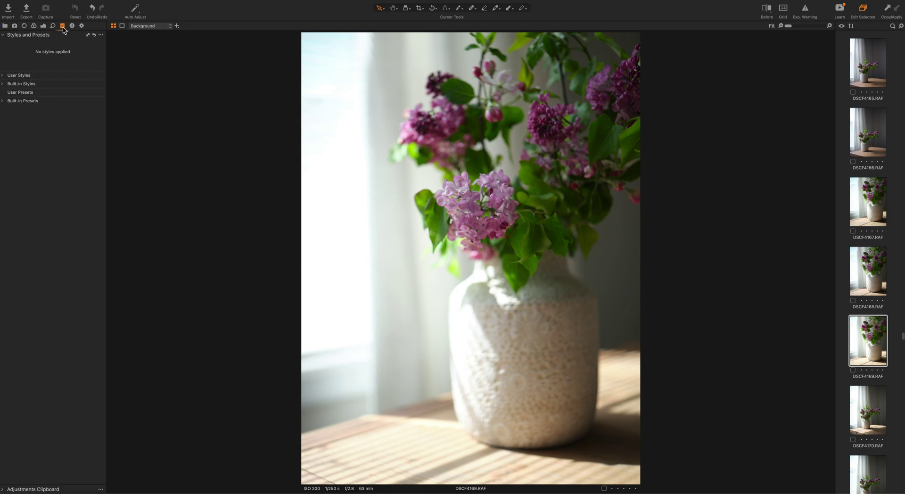
pyautogui.click(3, 76)
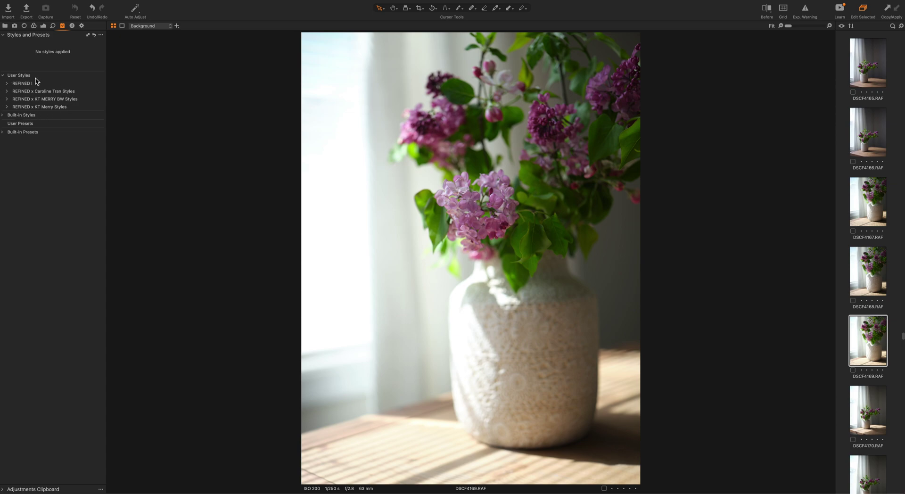
pyautogui.click(7, 84)
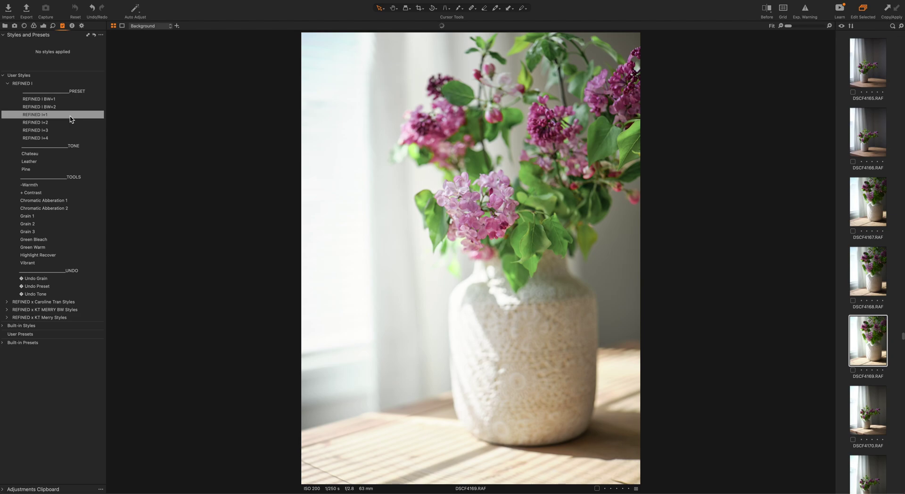
pyautogui.click(71, 117)
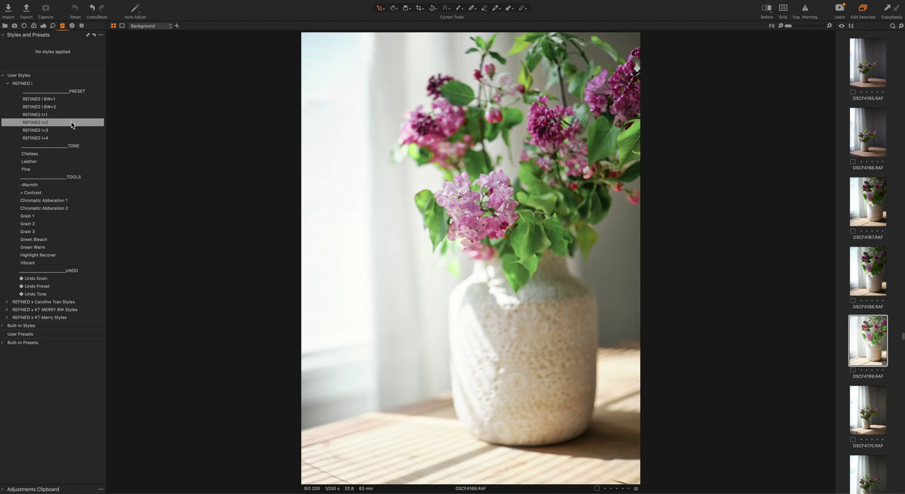
pyautogui.click(72, 122)
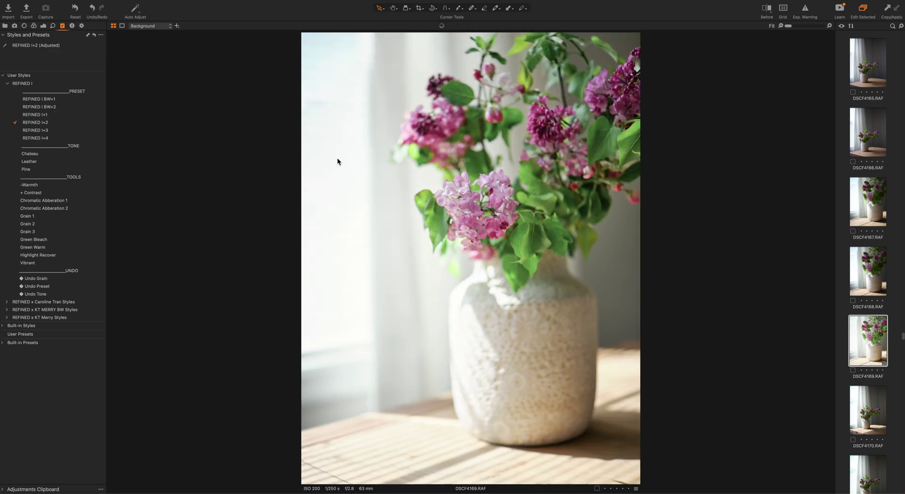
# Step: Compare the styled vase close-up with its original by sweeping the before/after split across the image
pyautogui.click(767, 7)
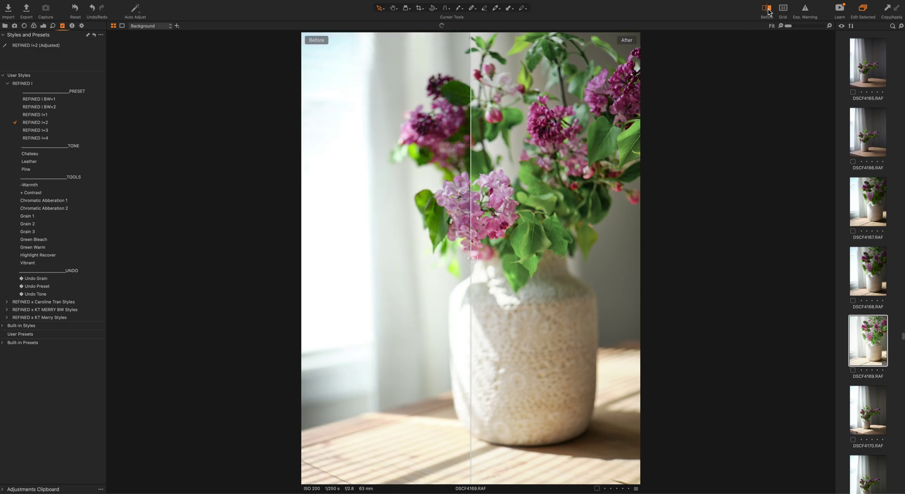
pyautogui.moveTo(470, 257); pyautogui.dragTo(300, 272)
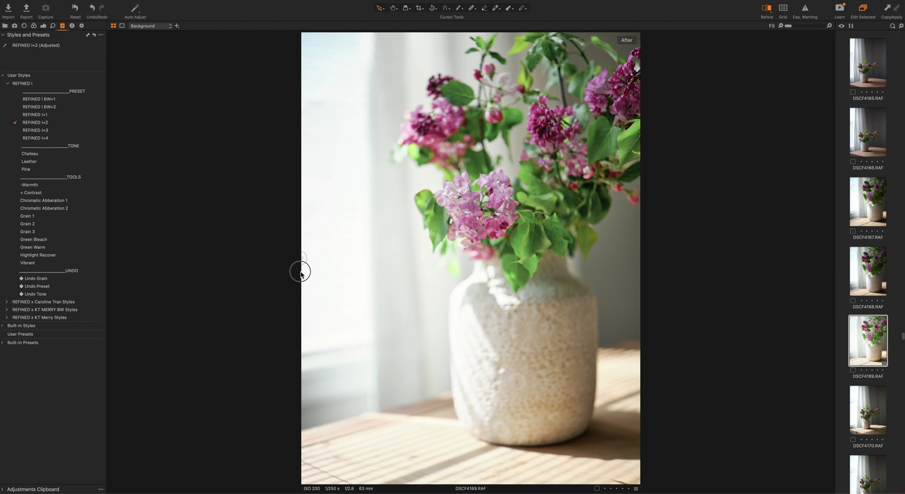
pyautogui.moveTo(301, 272); pyautogui.dragTo(480, 258)
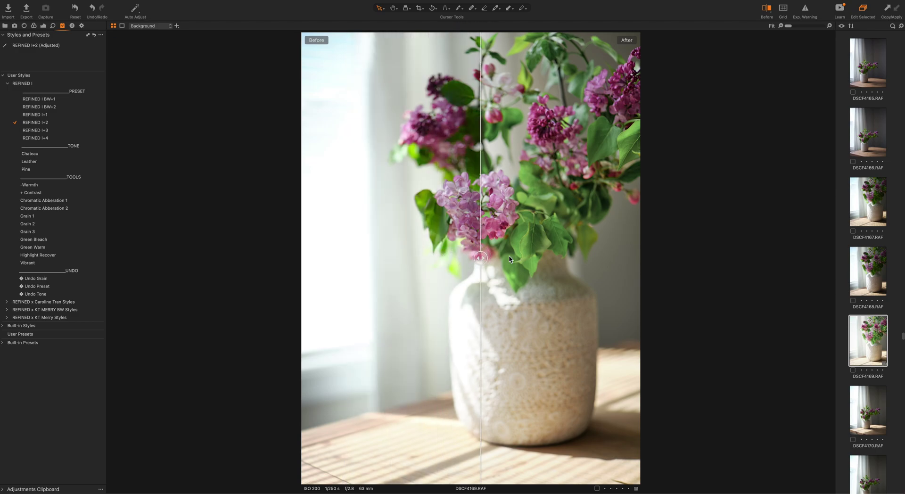
# Step: Set the vase close-up's white balance to 4968 Kelvin and reveal most of the edited side in the before/after split
pyautogui.click(43, 27)
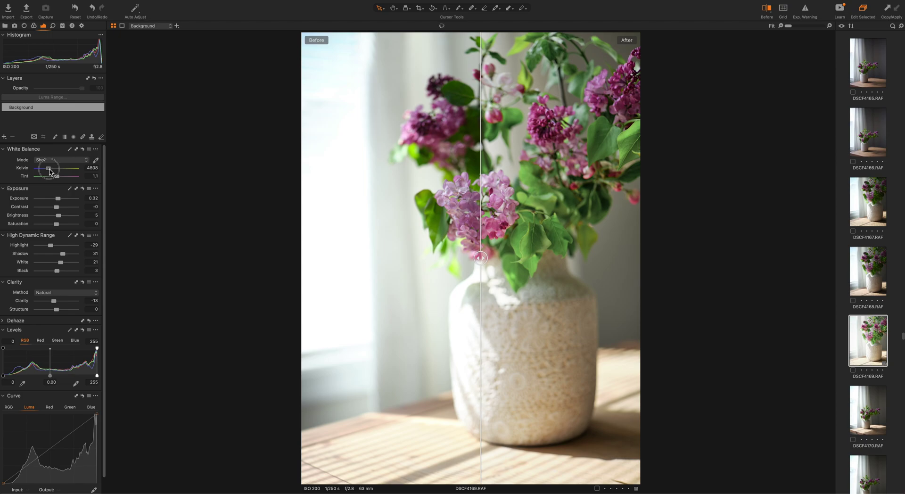
pyautogui.moveTo(50, 172); pyautogui.dragTo(51, 172)
pyautogui.moveTo(480, 258); pyautogui.dragTo(339, 278)
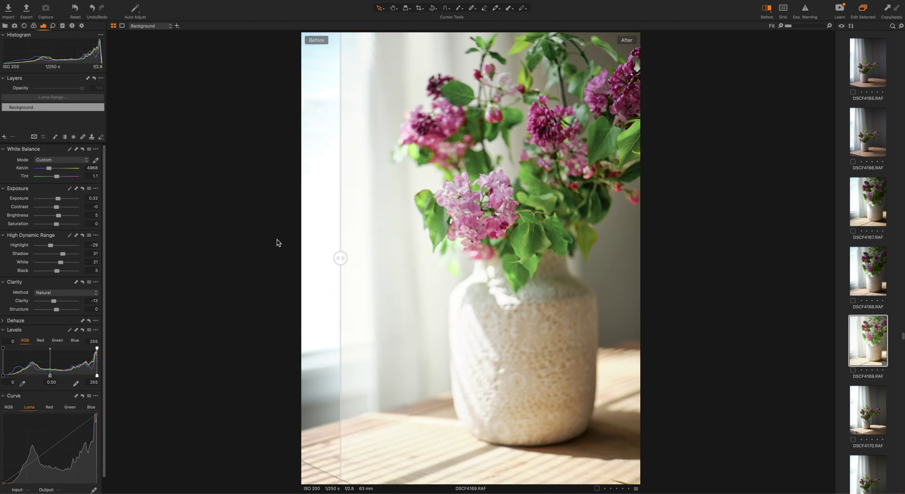
# Step: Set the vase close-up's Highlight to -54, White to 27 and Contrast to -2
pyautogui.moveTo(50, 244); pyautogui.dragTo(46, 251)
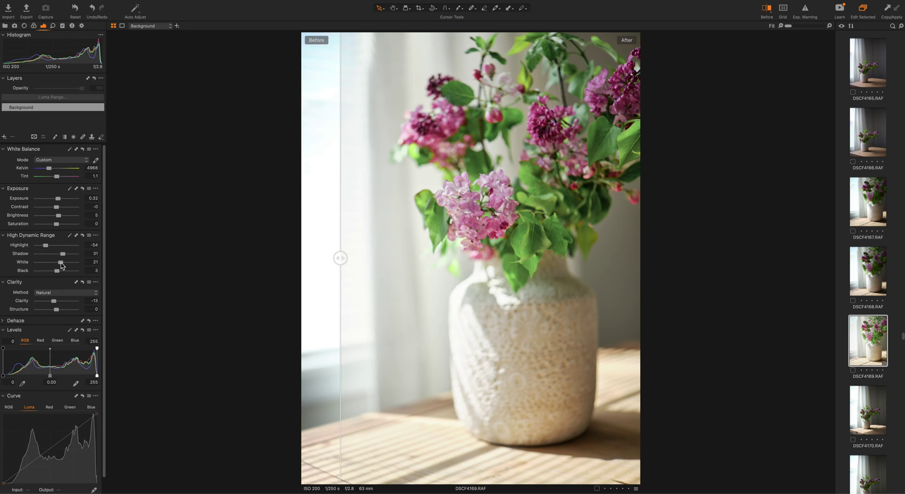
pyautogui.moveTo(61, 263); pyautogui.dragTo(63, 266)
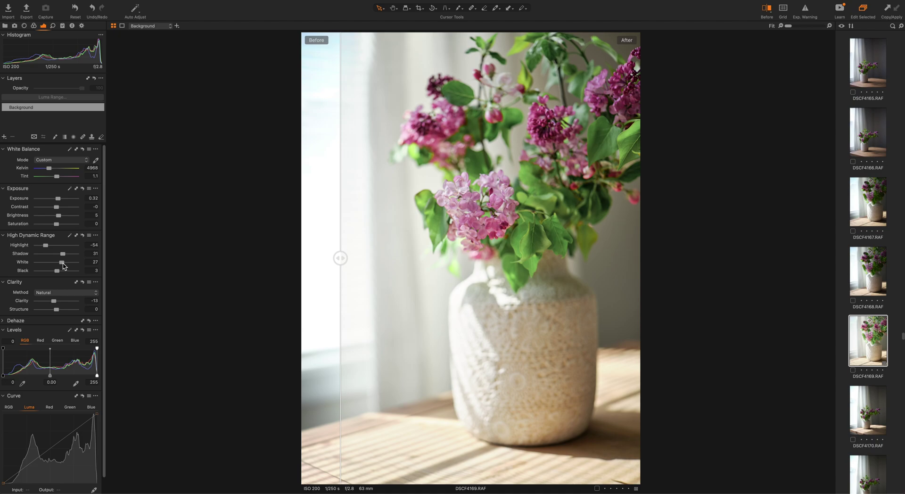
pyautogui.moveTo(57, 207); pyautogui.dragTo(57, 212)
# Step: Review the adjusted vase close-up without the before/after split, and again with the split over the flowers
pyautogui.click(62, 25)
pyautogui.press('y')
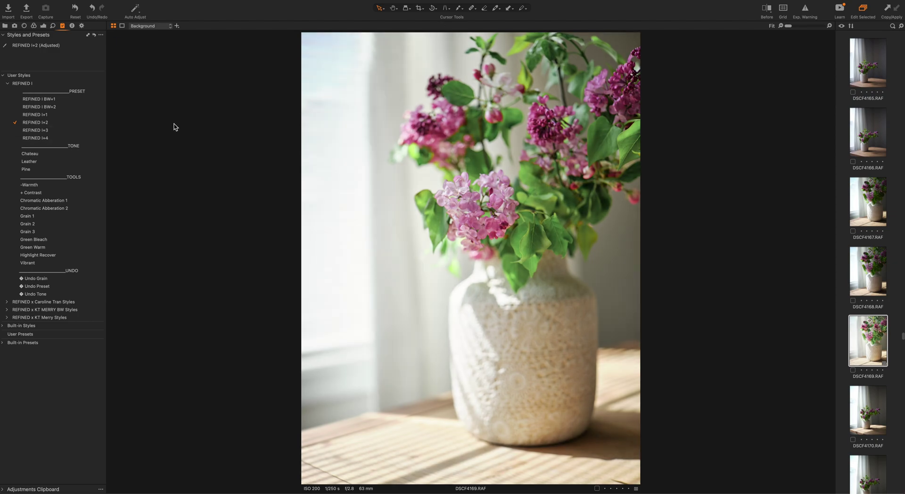
pyautogui.click(42, 26)
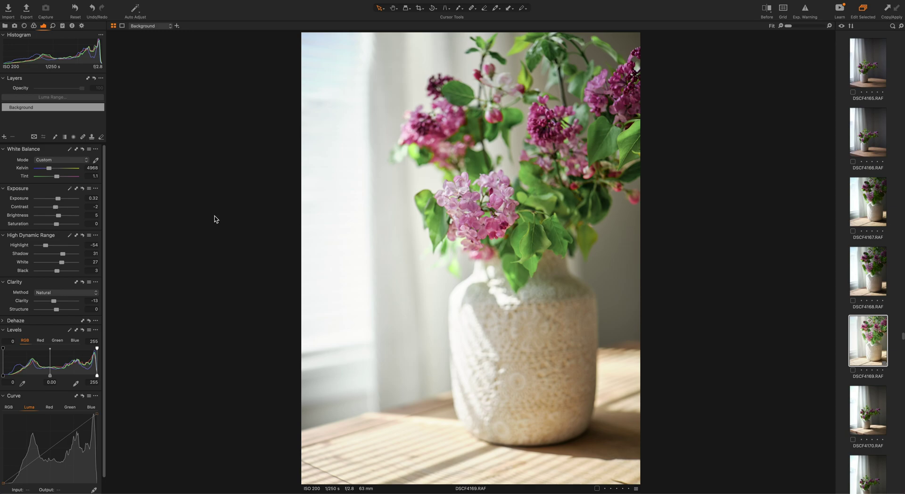
pyautogui.click(766, 11)
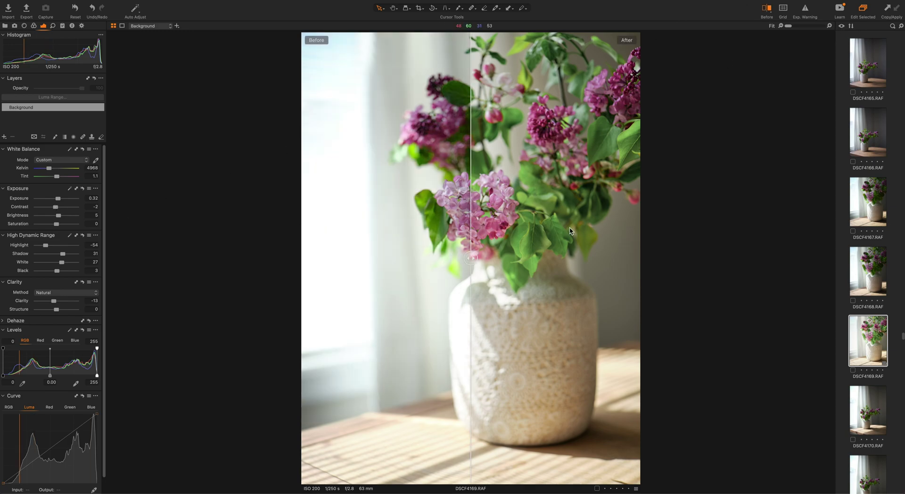
pyautogui.moveTo(503, 251); pyautogui.dragTo(480, 252)
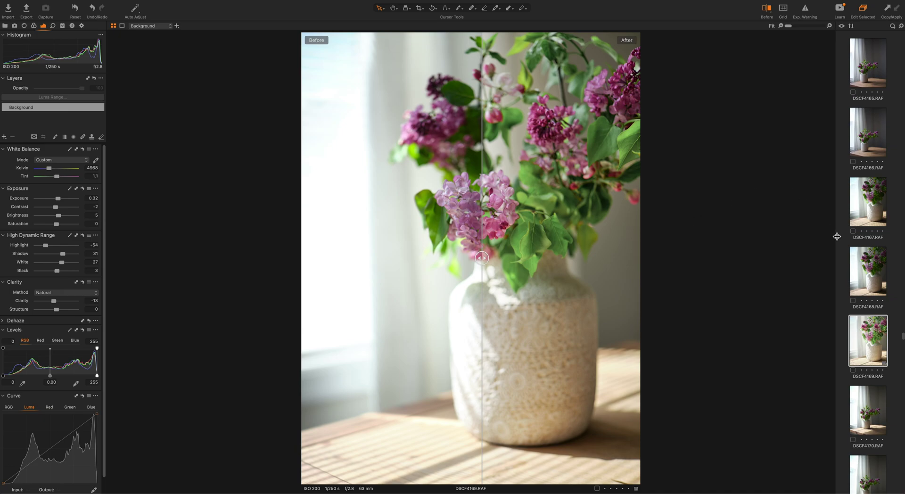
# Step: Select DSCF4164.RAF and apply the REFINED I+3 user style to it
pyautogui.scroll(5, 858, 230)
pyautogui.scroll(-8, 858, 230)
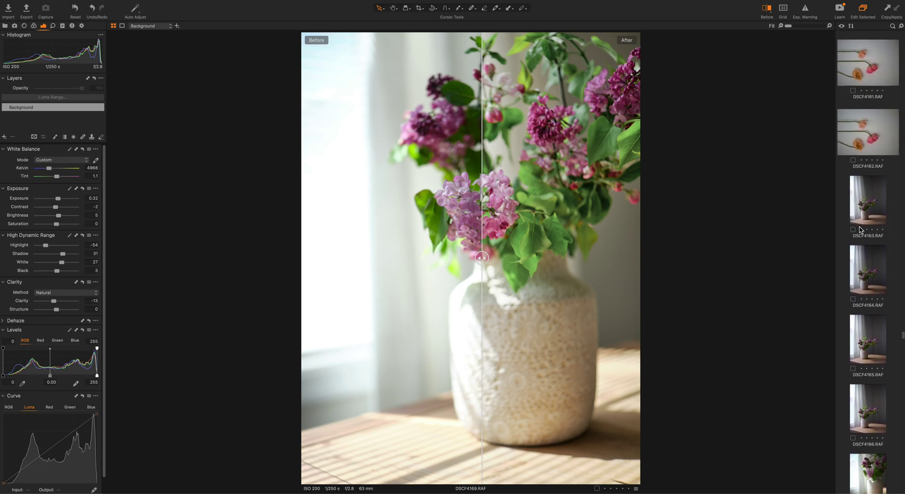
pyautogui.scroll(5, 874, 277)
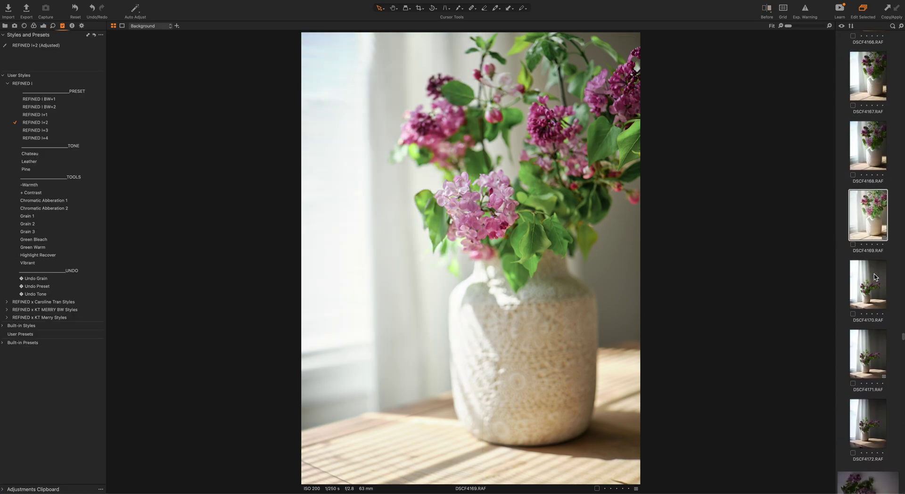
pyautogui.scroll(2, 874, 277)
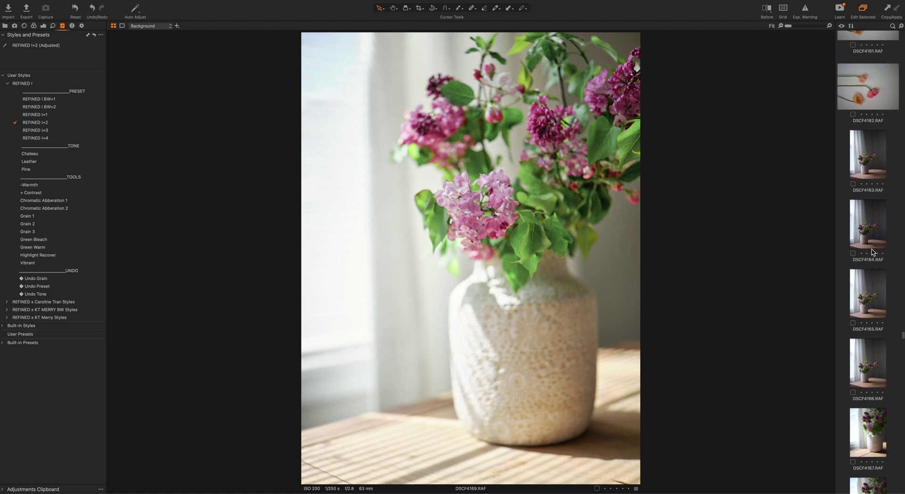
pyautogui.click(871, 245)
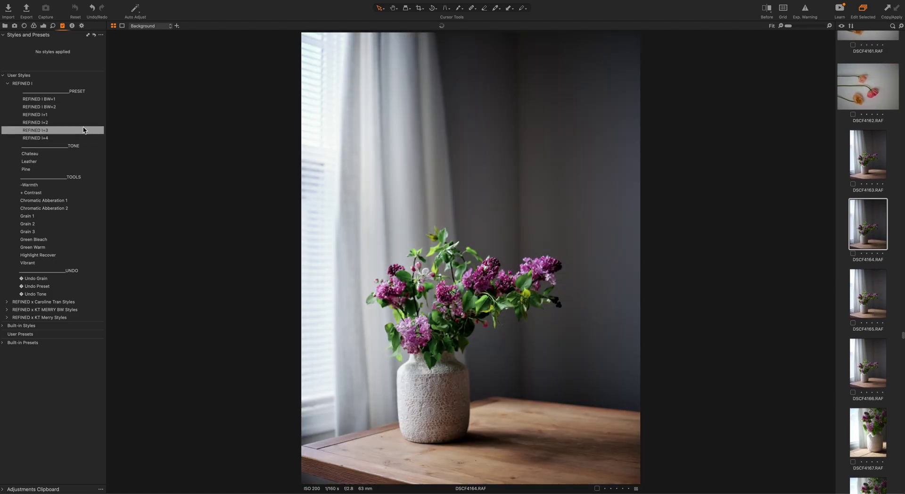
pyautogui.click(38, 132)
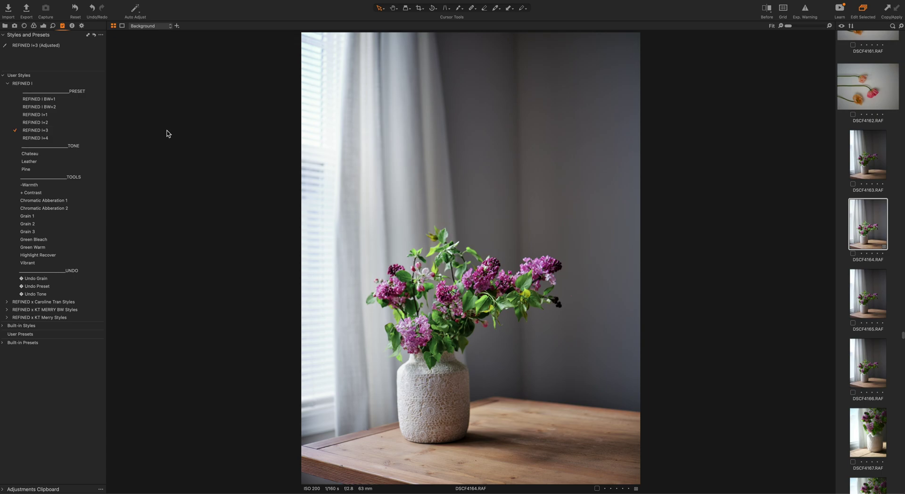
# Step: Set DSCF4164.RAF's white balance to 5679 Kelvin, Contrast to -30 and Exposure to 0.6
pyautogui.click(42, 26)
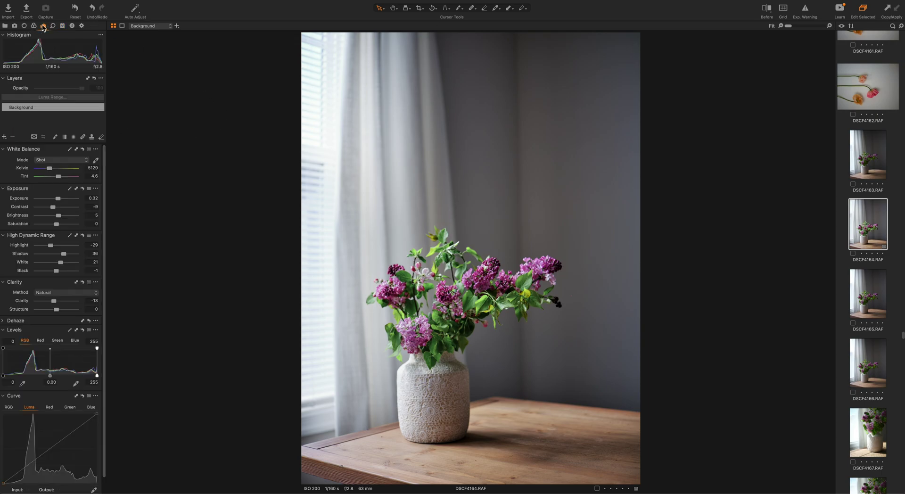
pyautogui.click(51, 172)
pyautogui.moveTo(51, 171); pyautogui.dragTo(52, 172)
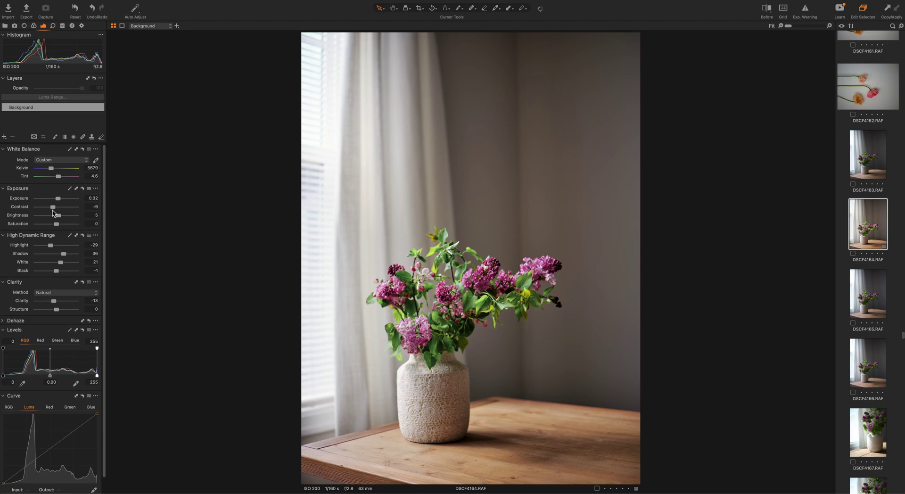
pyautogui.moveTo(52, 211)
pyautogui.mouseDown()
pyautogui.moveTo(45, 208)
pyautogui.moveTo(61, 201)
pyautogui.mouseUp()
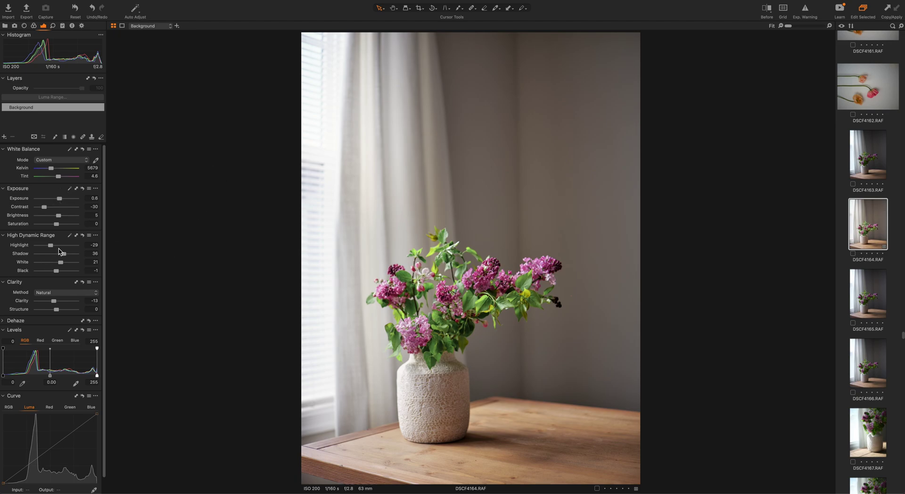
# Step: Compare DSCF4164.RAF with its original in the before/after split and set Highlight to -43
pyautogui.click(767, 8)
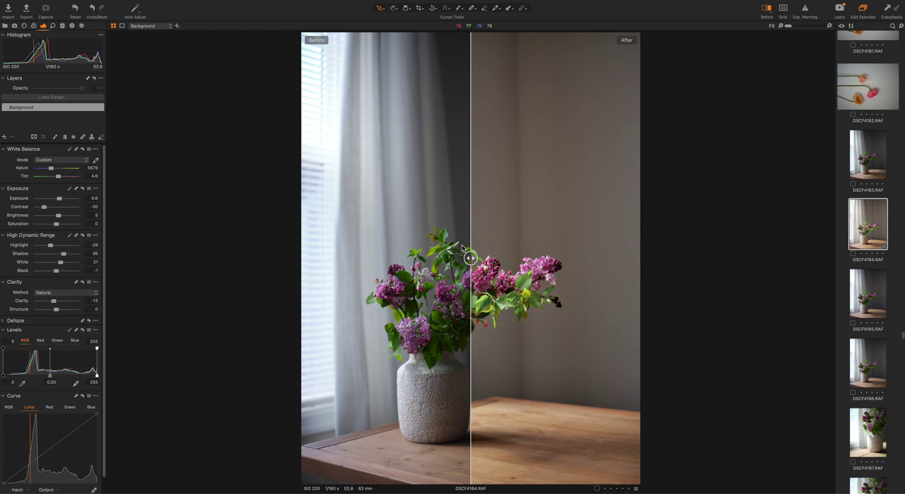
pyautogui.moveTo(471, 256); pyautogui.dragTo(313, 249)
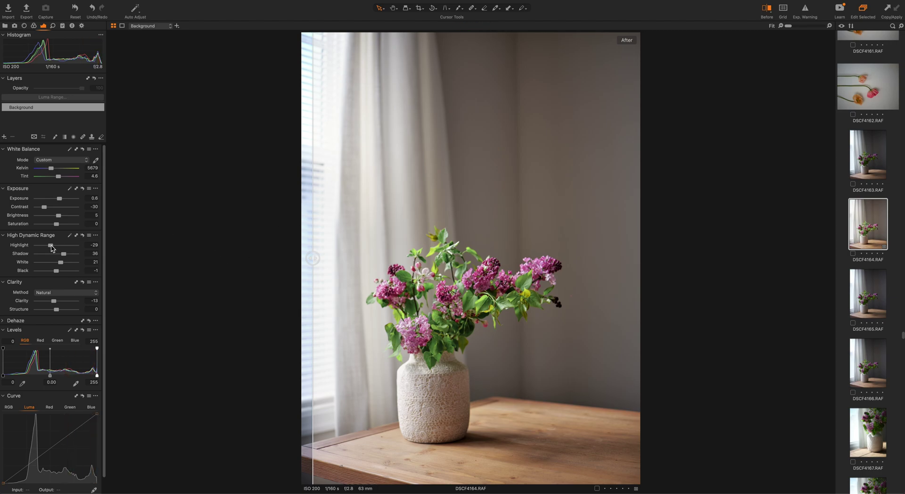
pyautogui.moveTo(52, 248); pyautogui.dragTo(49, 250)
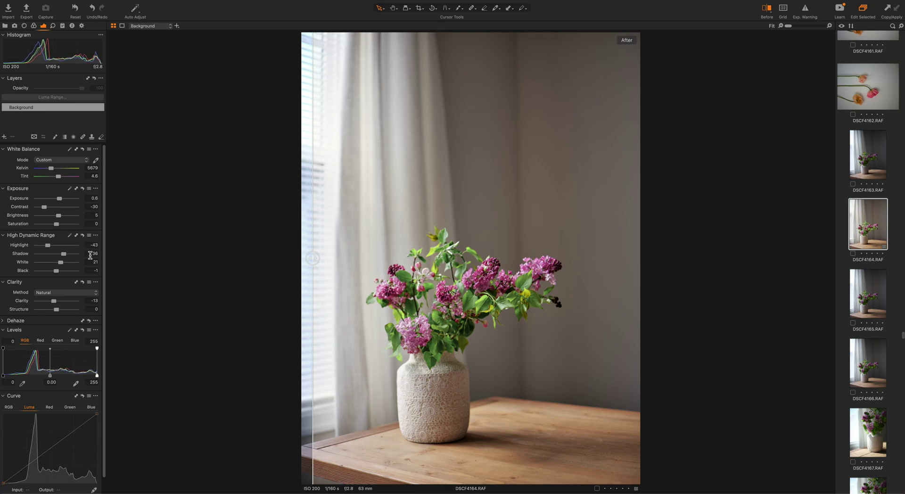
# Step: Try a slight lightness adjustment of the highlights in Color Balance and return to the exposure tools
pyautogui.click(33, 26)
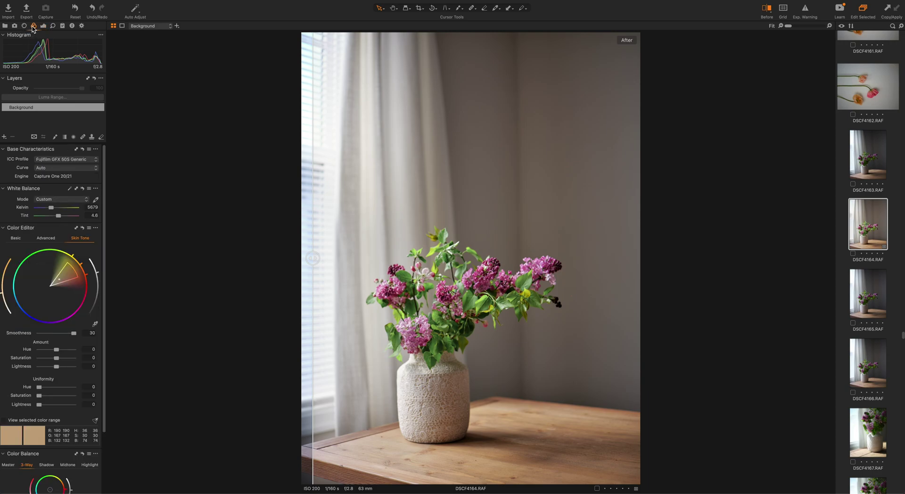
pyautogui.scroll(-5, 28, 372)
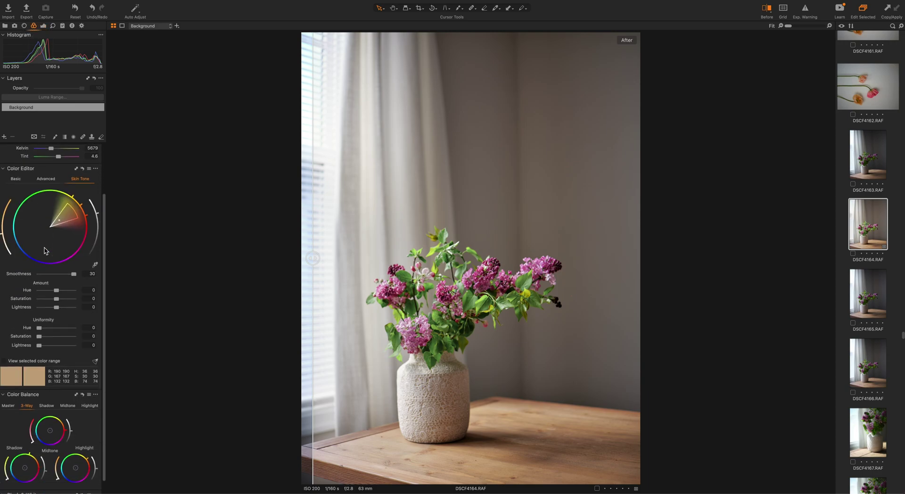
pyautogui.click(90, 391)
pyautogui.moveTo(95, 439)
pyautogui.mouseDown()
pyautogui.moveTo(95, 427)
pyautogui.moveTo(96, 448)
pyautogui.moveTo(96, 438)
pyautogui.mouseUp()
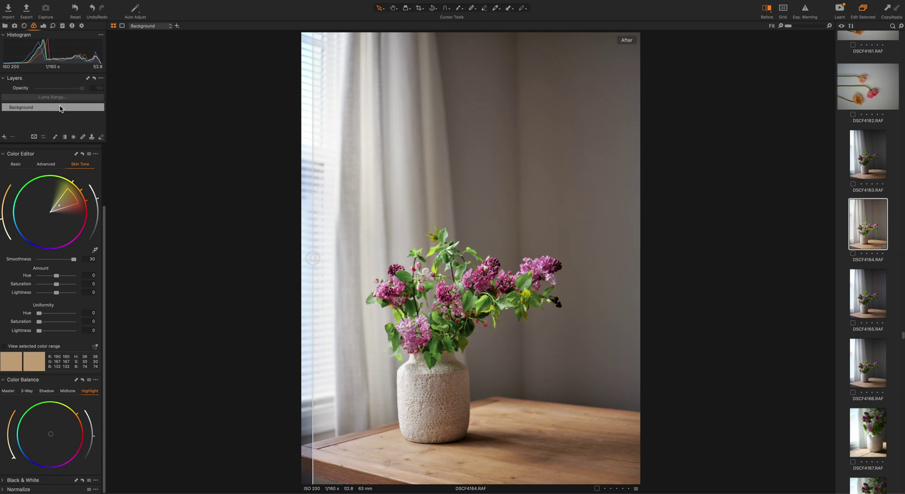
pyautogui.click(43, 26)
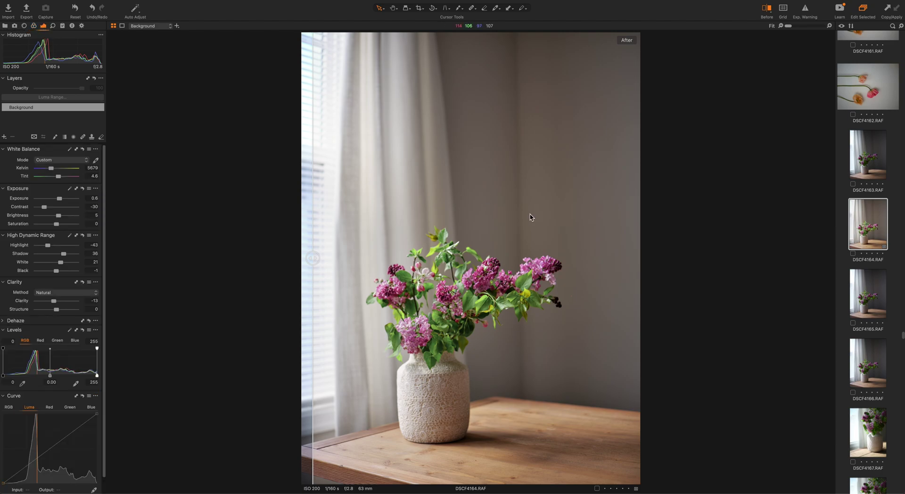
# Step: Compare the edited DSCF4164.RAF with its original, moving the before/after divider to the middle of the photo
pyautogui.moveTo(313, 302); pyautogui.dragTo(467, 287)
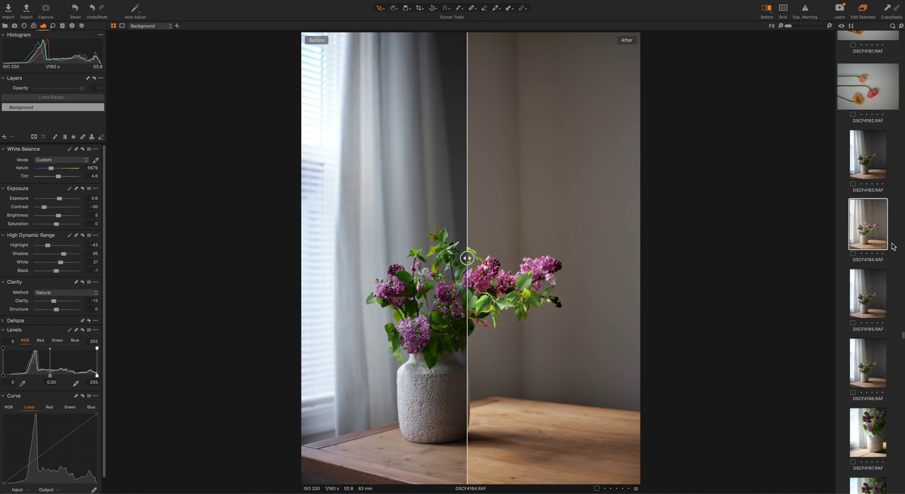
# Step: Select the poppy photo DSCF4160.RAF, turn off the before/after split and rotate the photo 90° left into portrait orientation
pyautogui.scroll(4, 892, 246)
pyautogui.scroll(1, 868, 276)
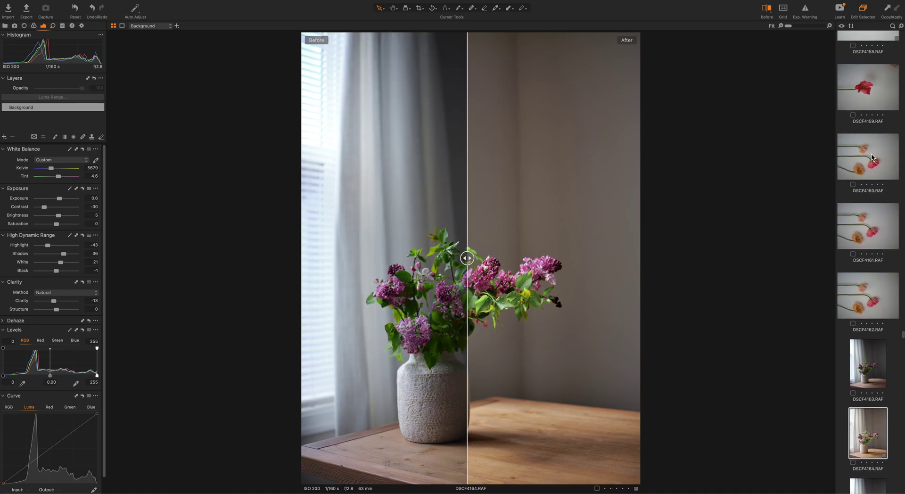
pyautogui.click(860, 163)
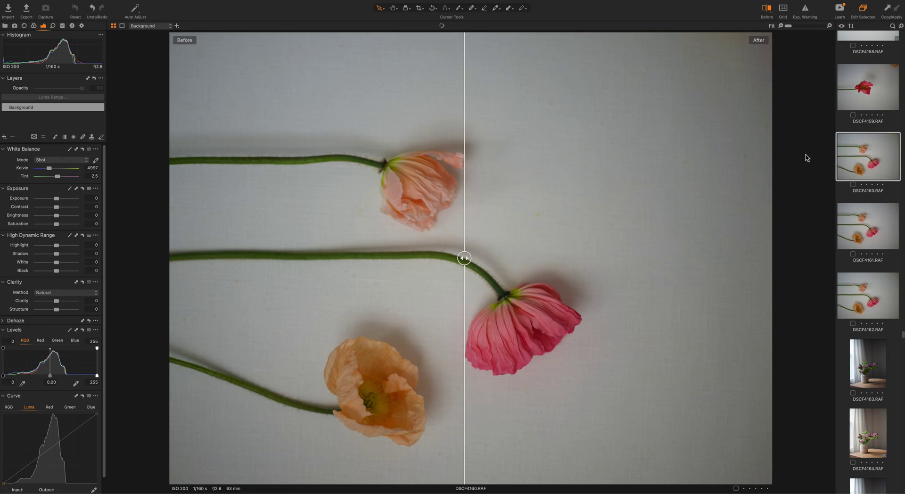
pyautogui.press('y')
pyautogui.press('super+alt+l')
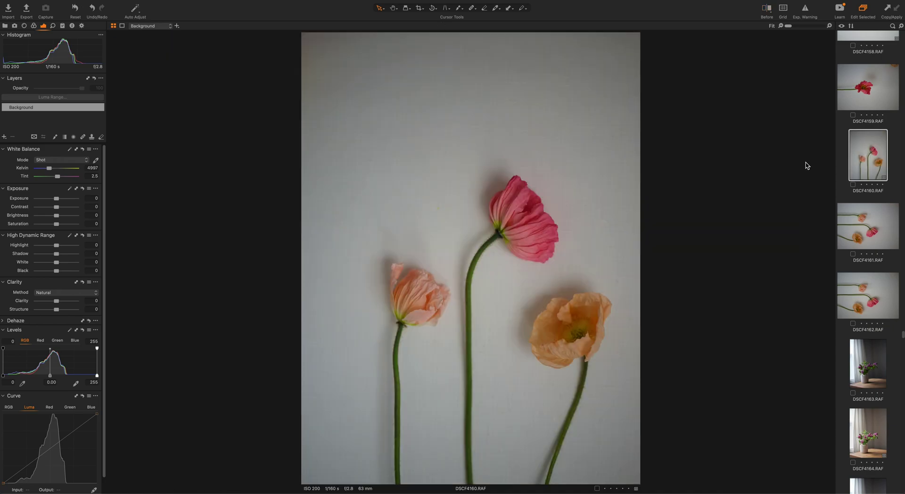
# Step: Apply the REFINED I+1 user style to DSCF4160.RAF
pyautogui.click(62, 26)
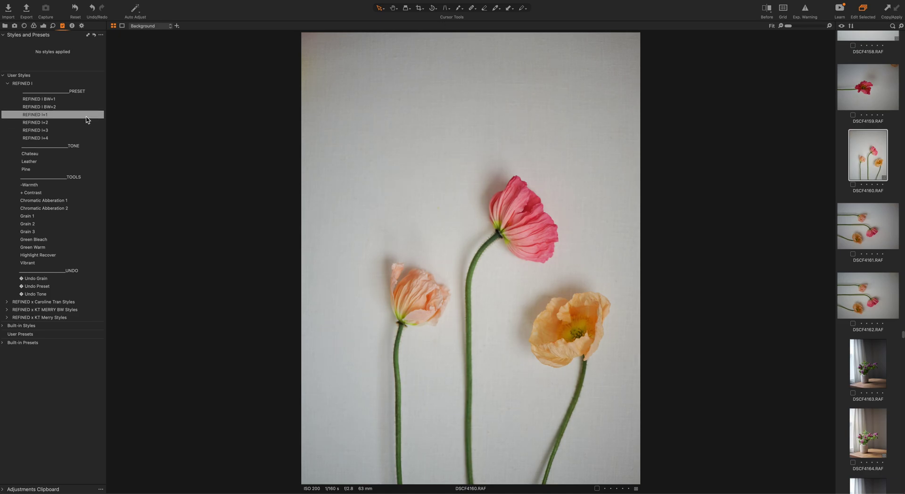
pyautogui.click(80, 118)
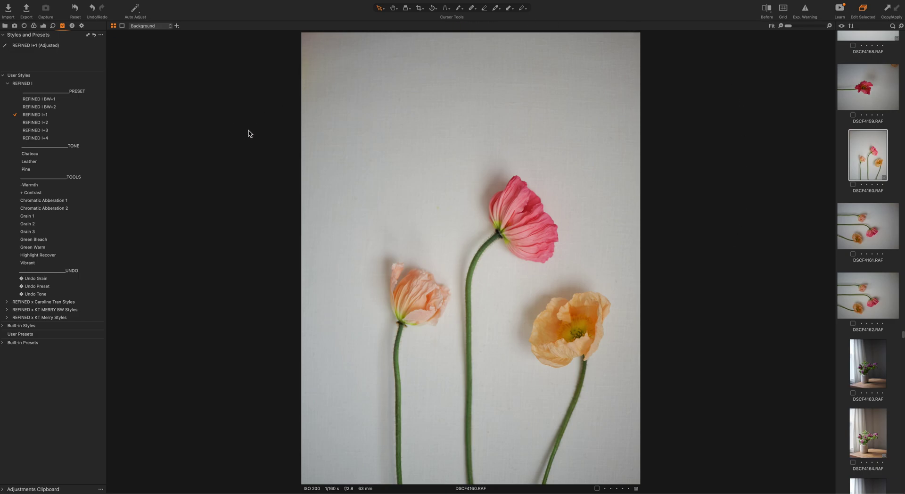
# Step: Turn the Stack Styles option off and back on for Styles and Presets
pyautogui.click(101, 36)
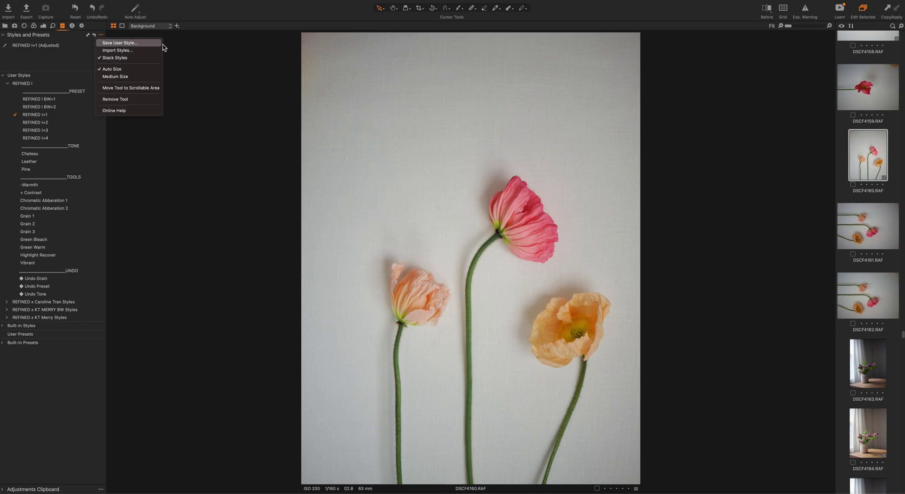
pyautogui.click(131, 58)
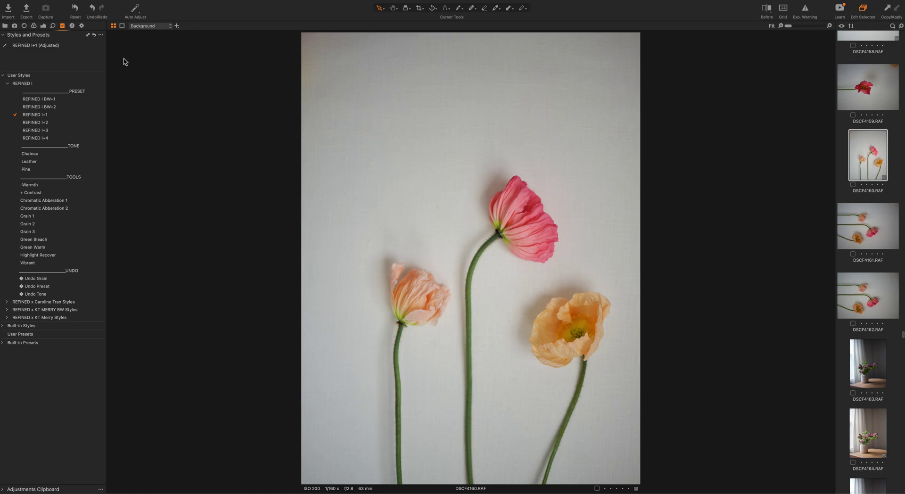
pyautogui.click(102, 35)
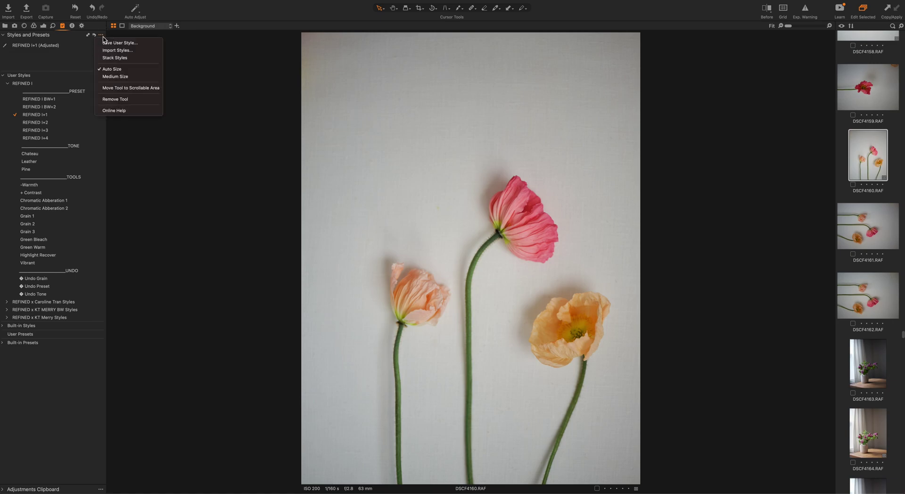
pyautogui.click(114, 57)
pyautogui.click(102, 36)
pyautogui.click(218, 80)
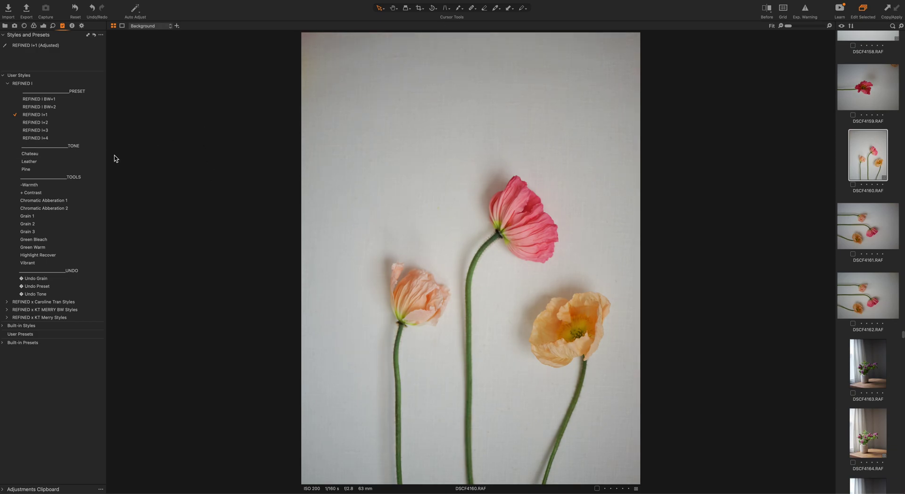
# Step: Stack the Chateau tone style on DSCF4160.RAF and compare it with the original in the before/after split
pyautogui.click(84, 155)
pyautogui.click(765, 9)
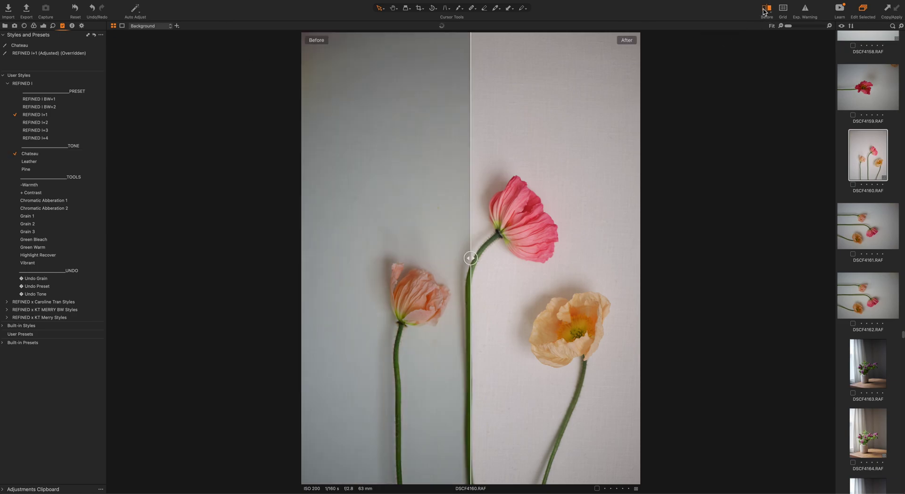
pyautogui.moveTo(470, 257)
pyautogui.mouseDown()
pyautogui.moveTo(626, 260)
pyautogui.moveTo(287, 259)
pyautogui.moveTo(658, 259)
pyautogui.moveTo(344, 263)
pyautogui.moveTo(636, 262)
pyautogui.moveTo(356, 264)
pyautogui.moveTo(468, 267)
pyautogui.mouseUp()
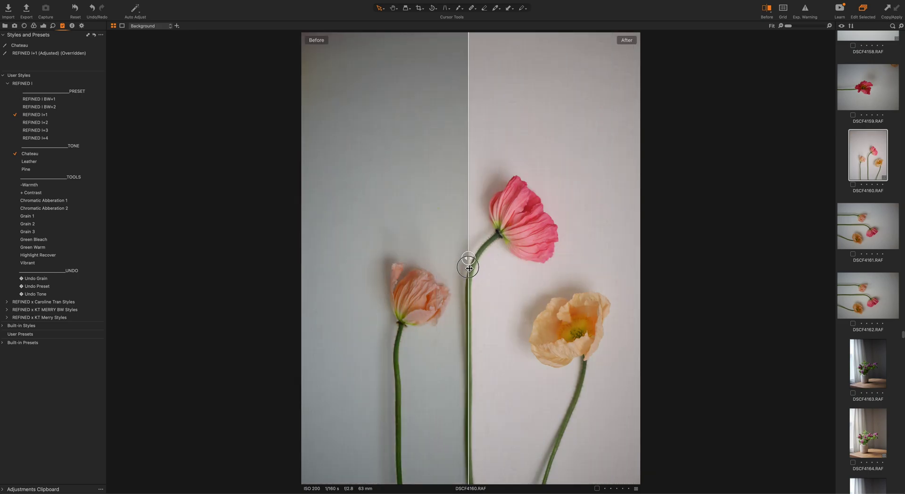
# Step: Set DSCF4160.RAF's Exposure to 0.4, Contrast to -1, Black to 11 and white balance to 4991 Kelvin
pyautogui.click(42, 26)
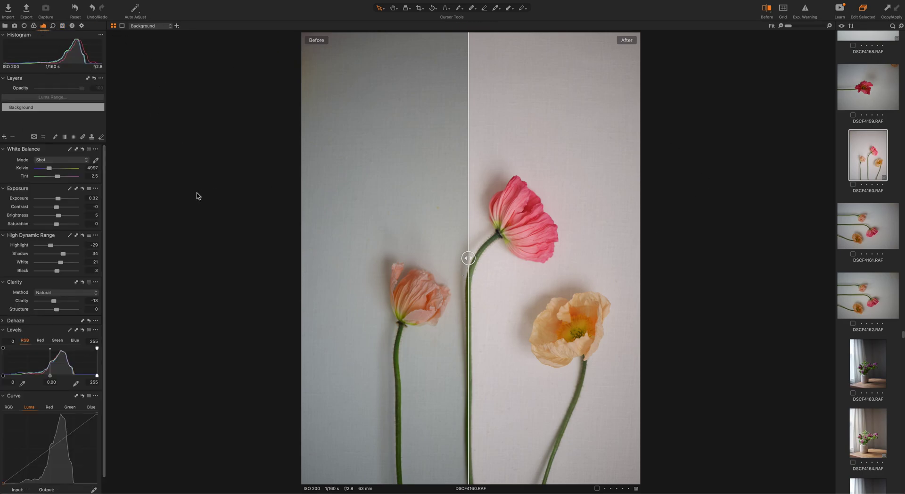
pyautogui.click(58, 199)
pyautogui.moveTo(58, 200); pyautogui.dragTo(62, 200)
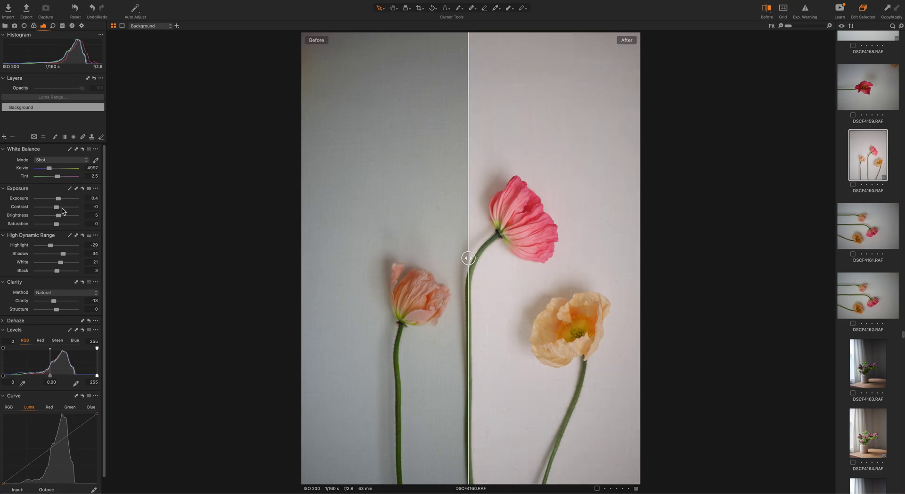
pyautogui.moveTo(468, 263); pyautogui.dragTo(433, 272)
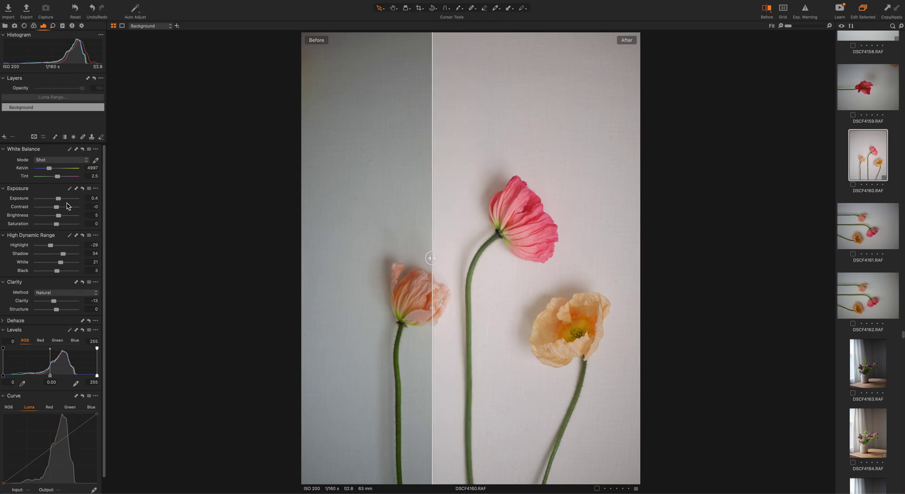
pyautogui.moveTo(58, 210); pyautogui.dragTo(56, 212)
pyautogui.moveTo(57, 271); pyautogui.dragTo(59, 275)
pyautogui.moveTo(52, 171); pyautogui.dragTo(51, 172)
# Step: Compare the finished poppy photo with its original by sweeping the before/after divider across the whole image
pyautogui.moveTo(429, 259); pyautogui.dragTo(299, 258)
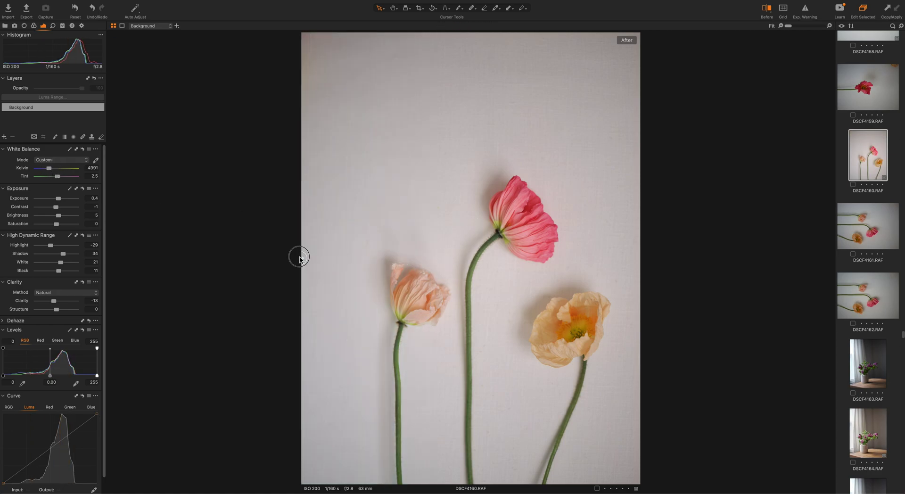
pyautogui.moveTo(300, 258); pyautogui.dragTo(602, 278)
pyautogui.moveTo(640, 281); pyautogui.dragTo(499, 278)
# Step: Select the lilac portrait DSCF4129.RAF and apply the REFINED I+2 user style to it
pyautogui.scroll(10, 860, 159)
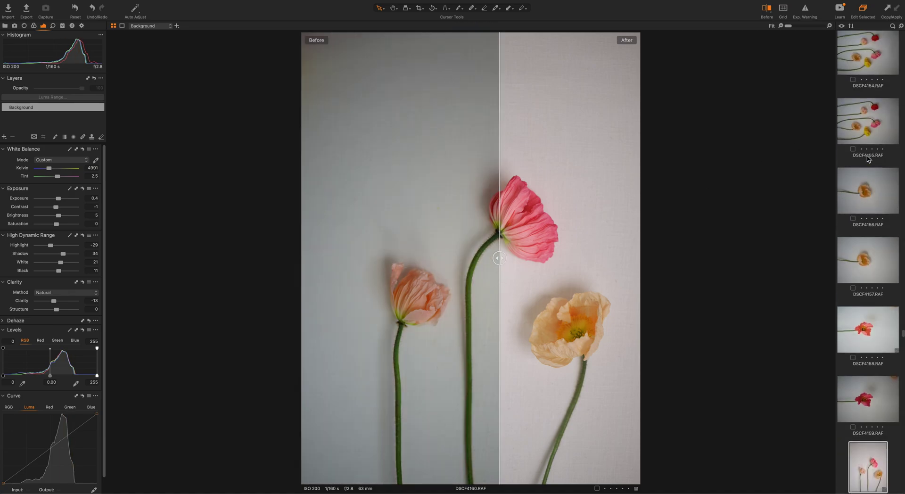
pyautogui.scroll(10, 869, 160)
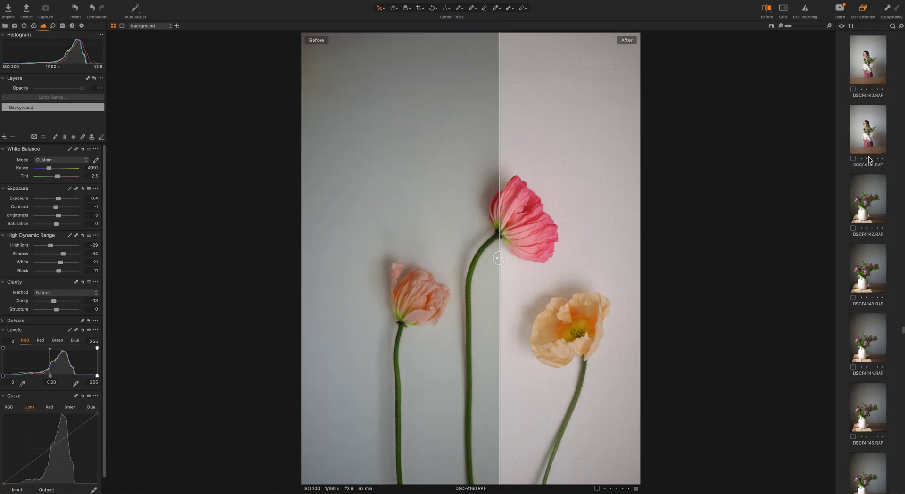
pyautogui.scroll(5, 870, 160)
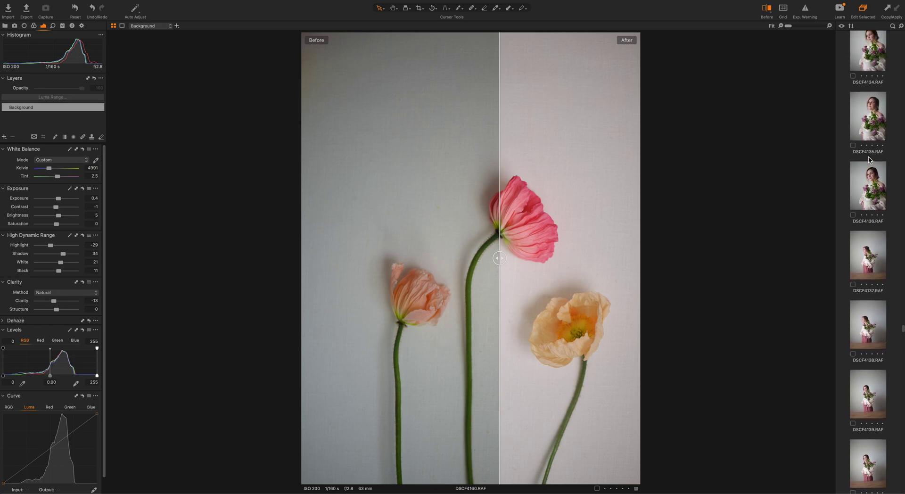
pyautogui.scroll(3, 869, 160)
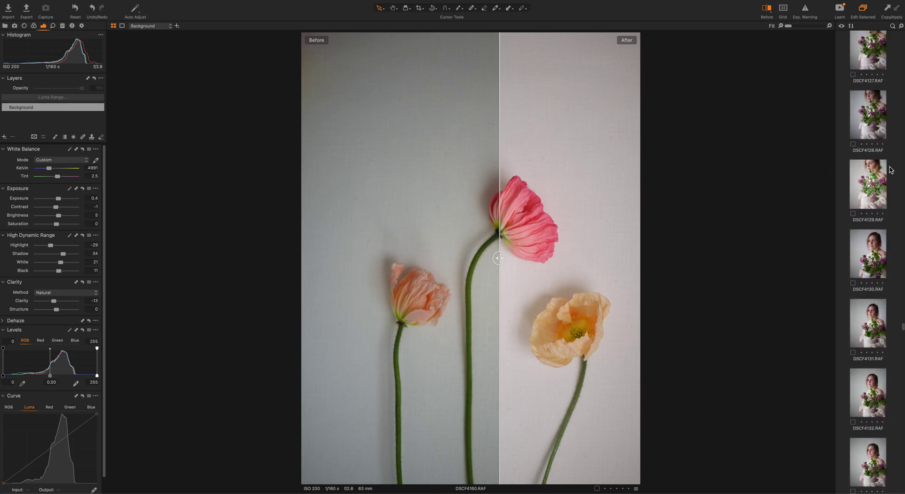
pyautogui.click(871, 185)
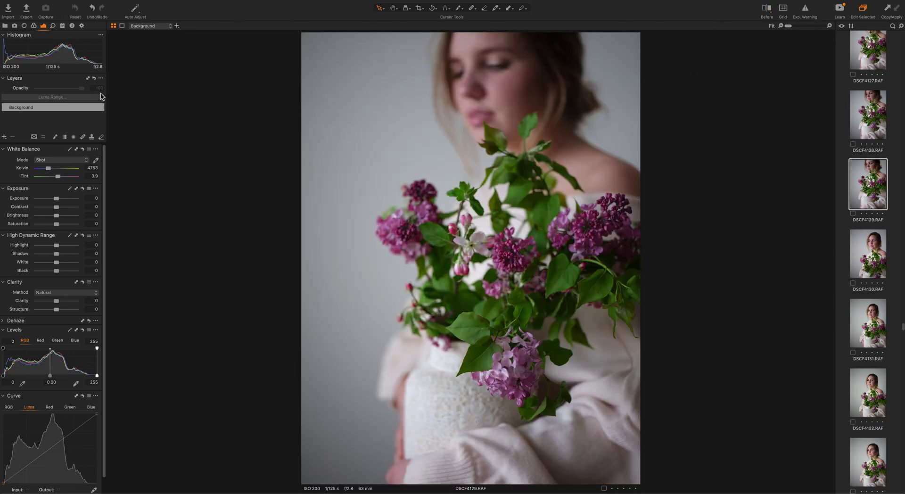
pyautogui.click(62, 26)
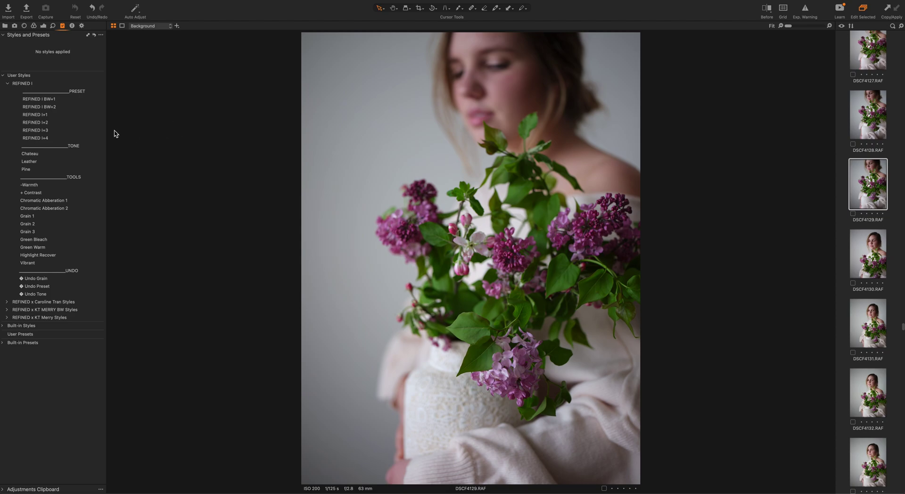
pyautogui.moveTo(87, 123)
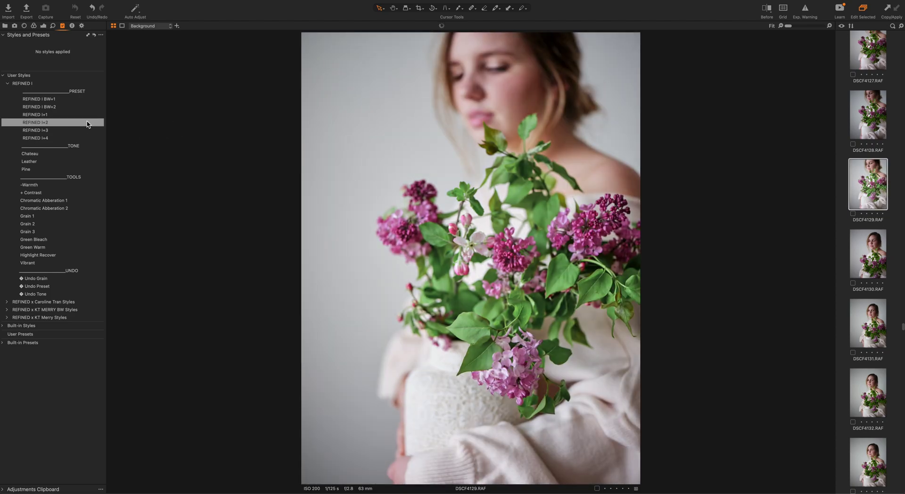
pyautogui.click(87, 123)
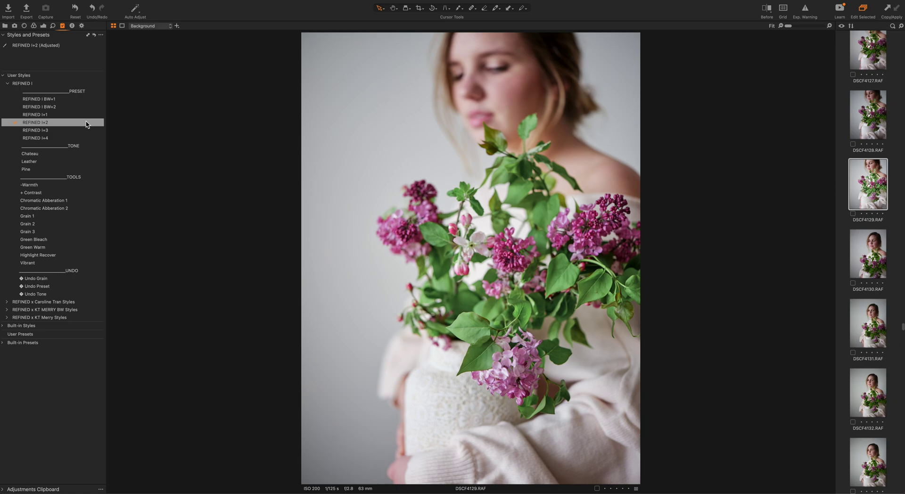
# Step: With the before/after split shown, set DSCF4129.RAF's white balance to 4798 Kelvin, Exposure to 0.71 and Highlight to -45
pyautogui.click(44, 27)
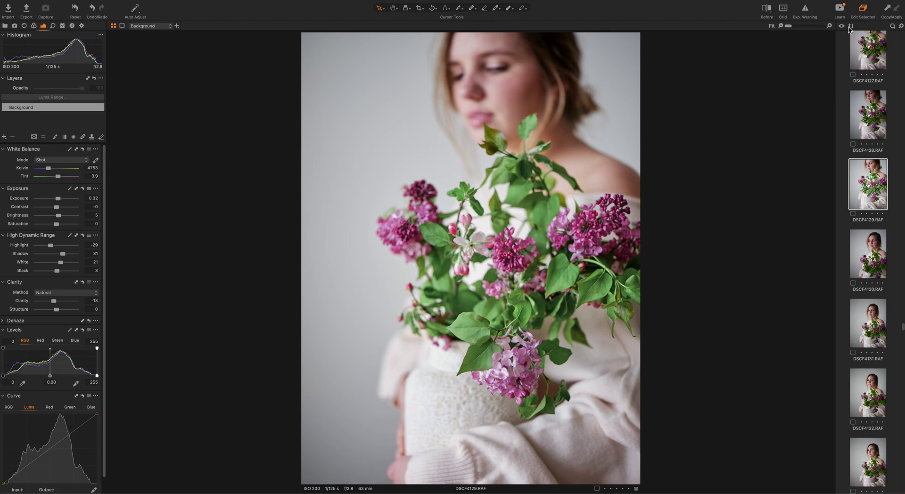
pyautogui.click(766, 9)
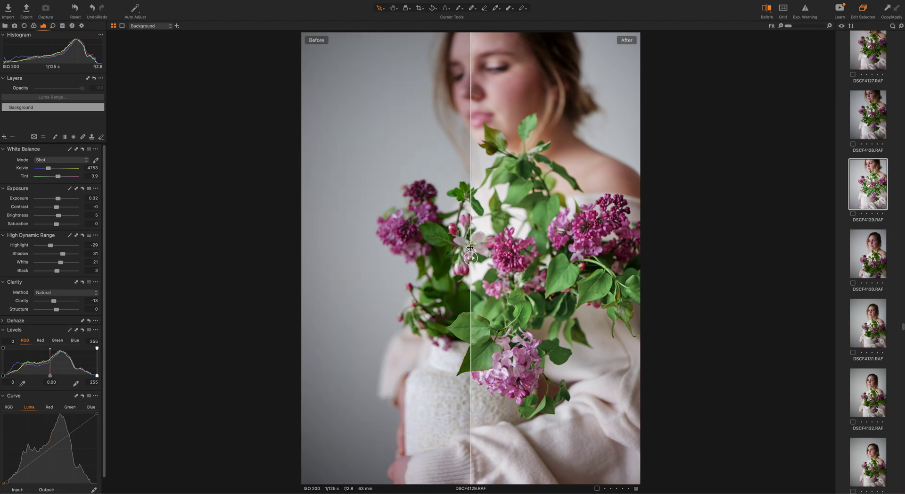
pyautogui.moveTo(486, 262)
pyautogui.mouseDown()
pyautogui.moveTo(602, 259)
pyautogui.moveTo(353, 259)
pyautogui.moveTo(614, 258)
pyautogui.moveTo(299, 253)
pyautogui.moveTo(554, 253)
pyautogui.moveTo(339, 259)
pyautogui.moveTo(496, 258)
pyautogui.mouseUp()
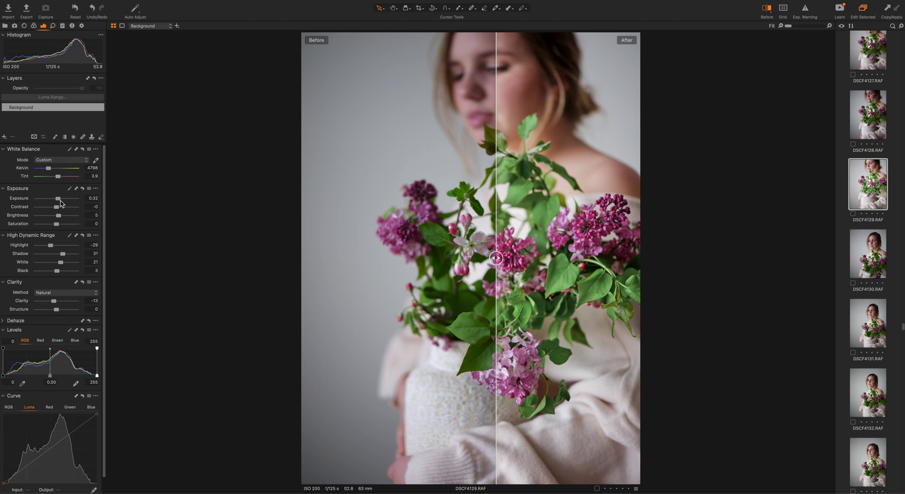
pyautogui.moveTo(59, 202); pyautogui.dragTo(63, 203)
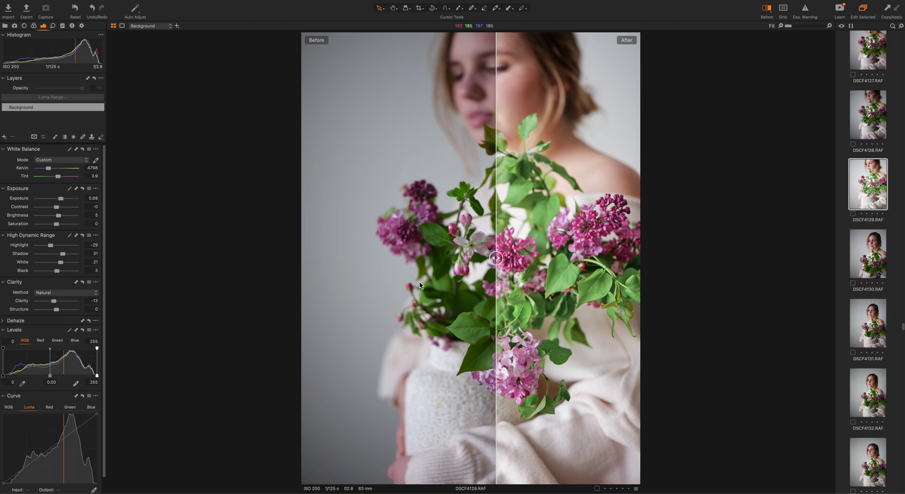
pyautogui.moveTo(495, 258); pyautogui.dragTo(368, 257)
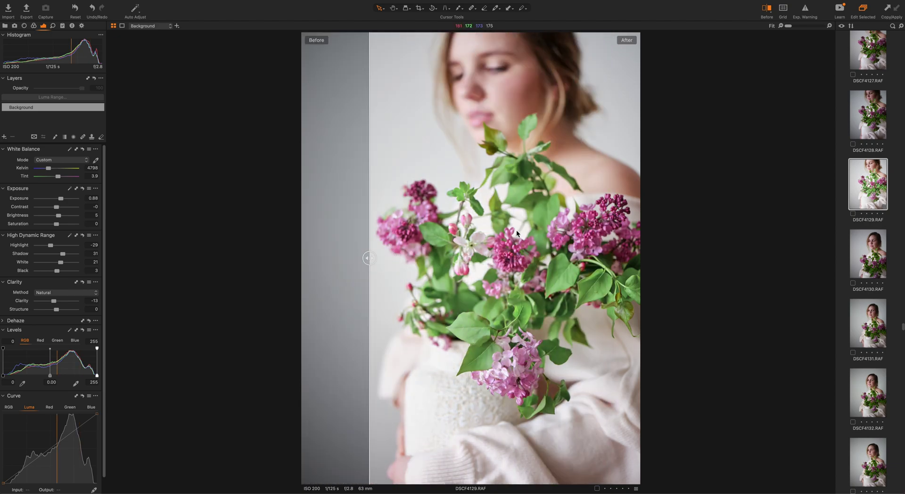
pyautogui.moveTo(62, 201); pyautogui.dragTo(60, 201)
pyautogui.moveTo(51, 246); pyautogui.dragTo(48, 246)
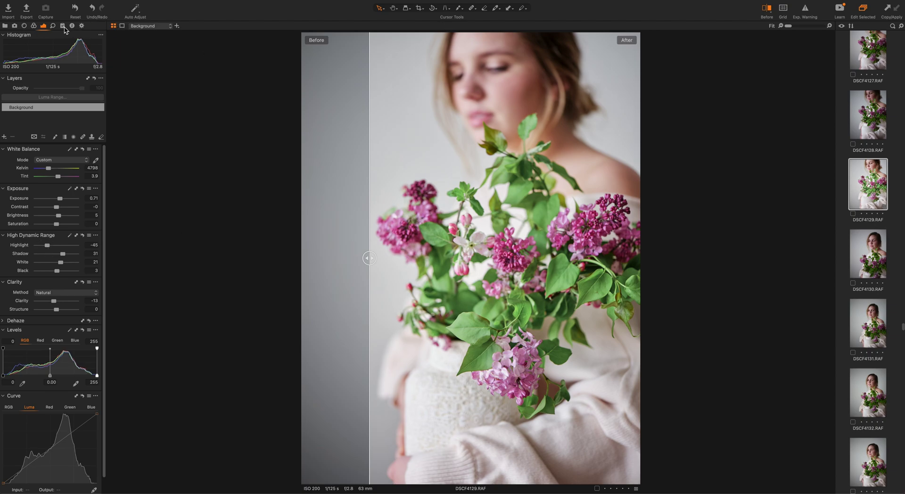
# Step: Turn off the before/after split and stack the Pine tone and Grain 1 styles on DSCF4129.RAF
pyautogui.click(63, 26)
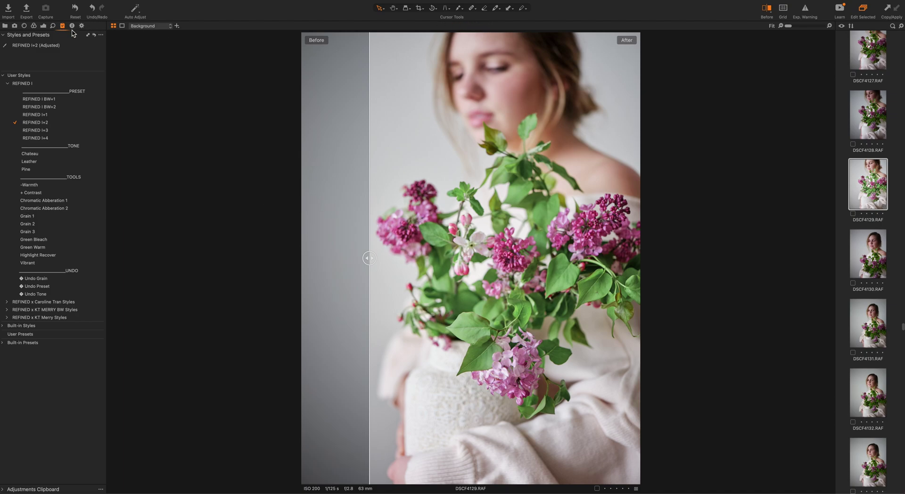
pyautogui.press('y')
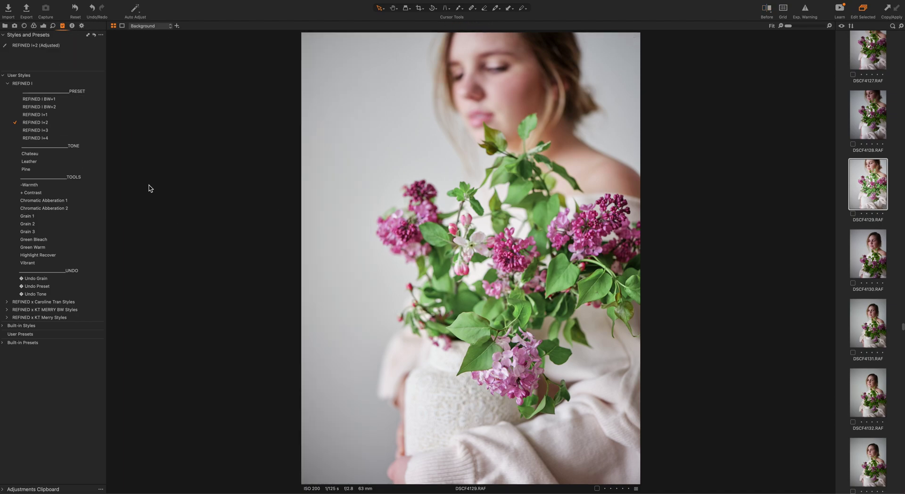
pyautogui.click(81, 218)
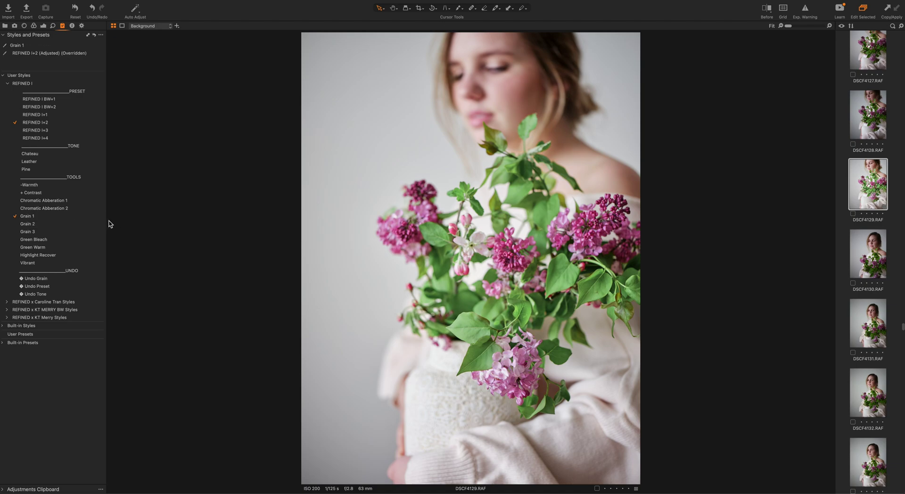
pyautogui.click(71, 172)
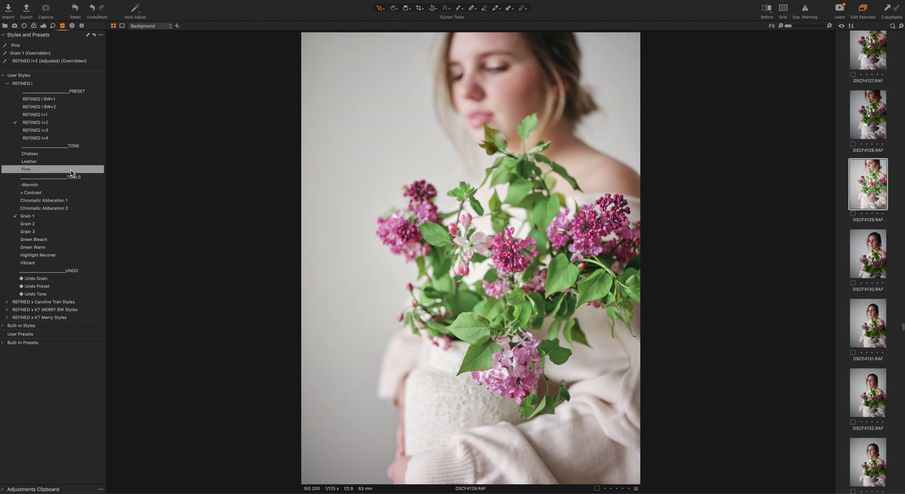
pyautogui.click(98, 216)
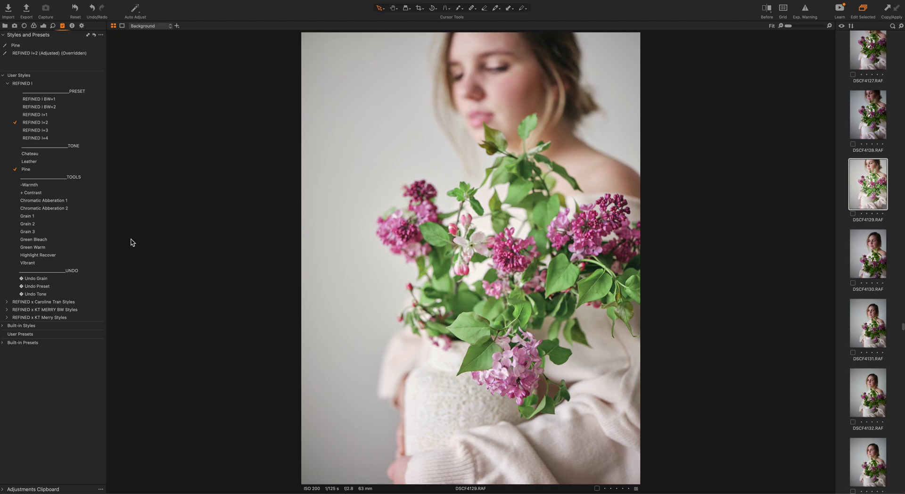
pyautogui.click(47, 216)
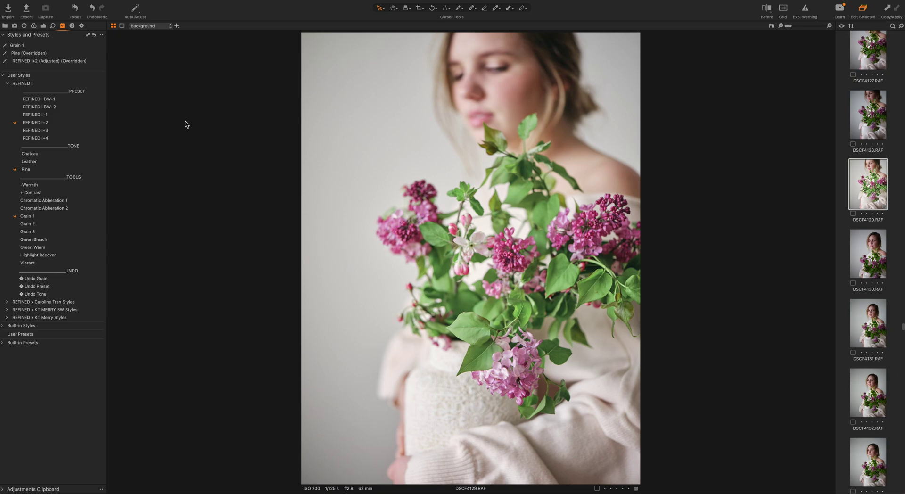
# Step: Return to the exposure tools and compare the styled DSCF4129.RAF with its original in the before/after split
pyautogui.click(43, 26)
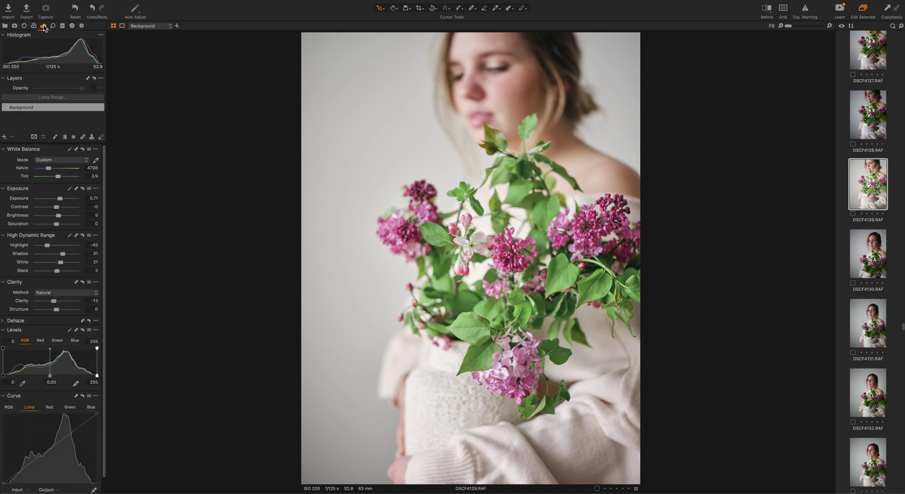
pyautogui.click(766, 13)
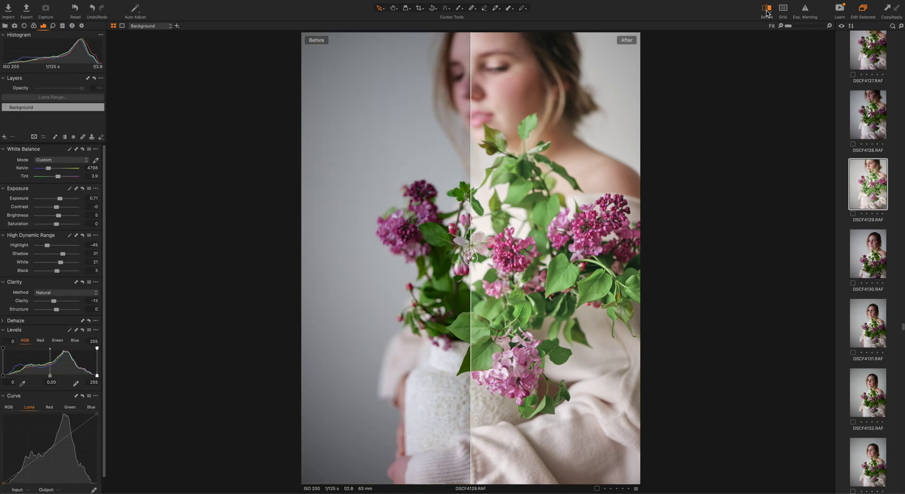
pyautogui.moveTo(471, 265); pyautogui.dragTo(492, 278)
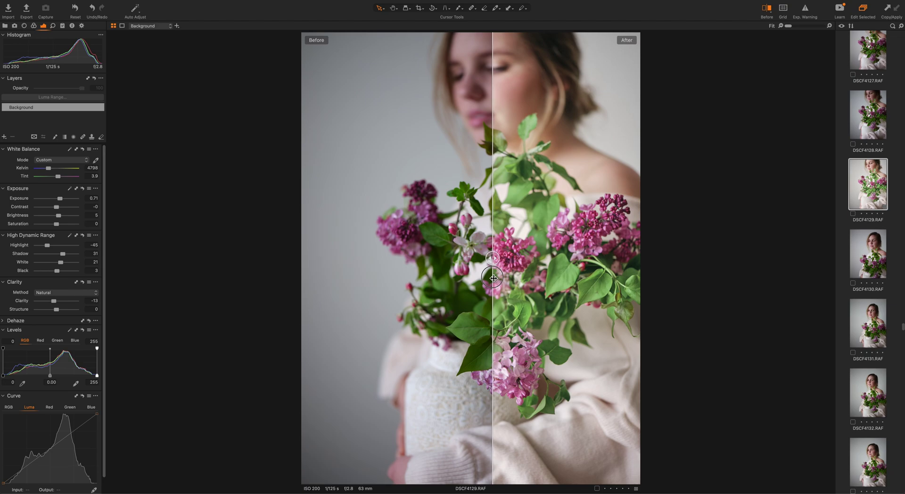